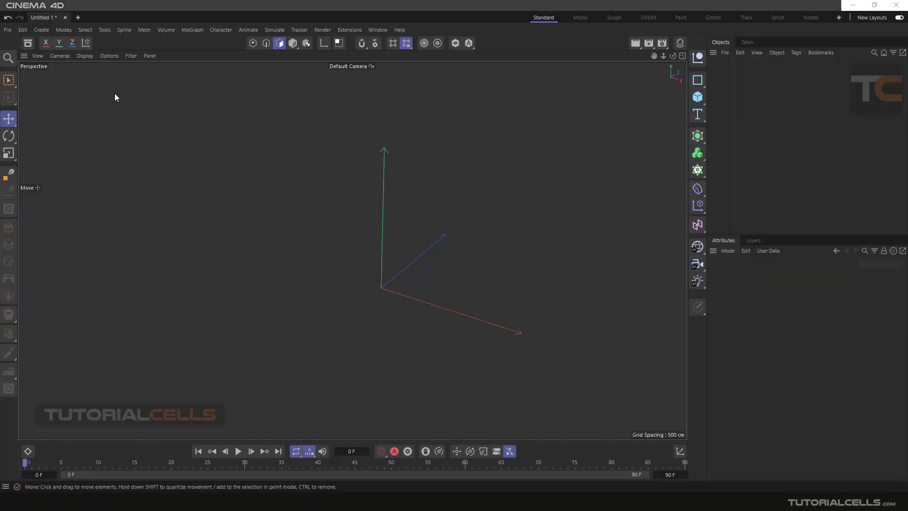
Step: Insert an Instance object from the Generators palette, leaving its Reference Object empty
left_click(697, 135)
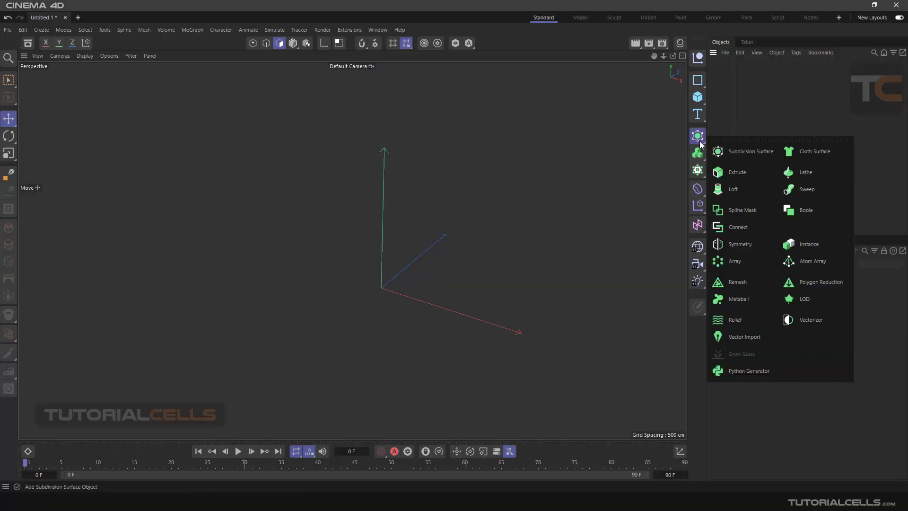
left_click(782, 243)
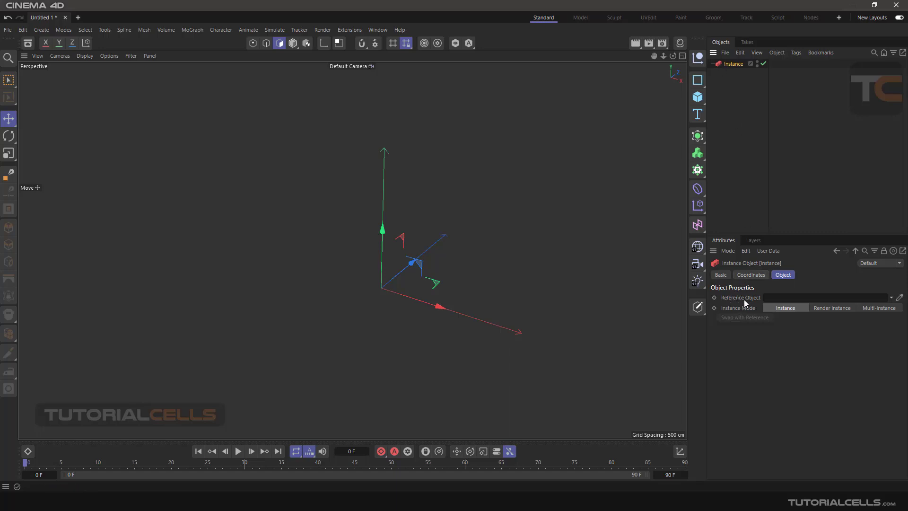
Step: Add a Cylinder, move it left along X, and reselect the Instance
left_click(697, 97)
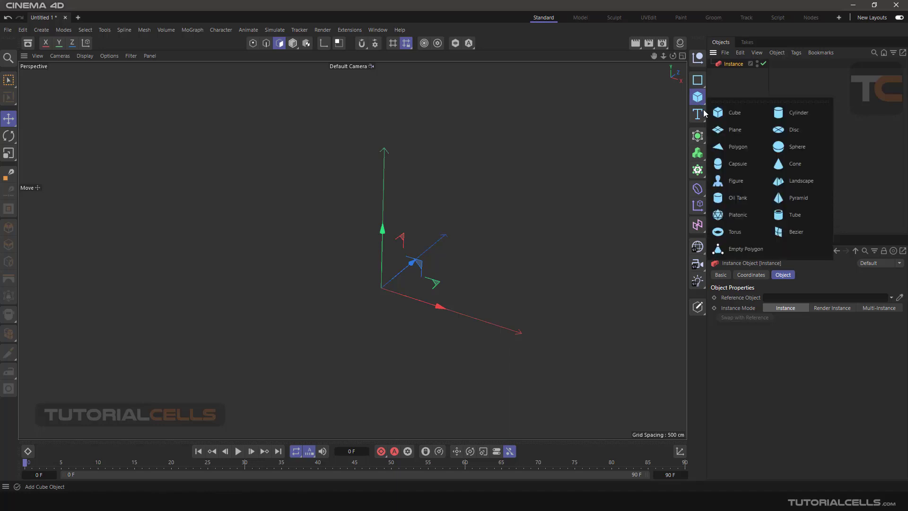
left_click(780, 121)
left_click_drag(430, 300, 371, 280)
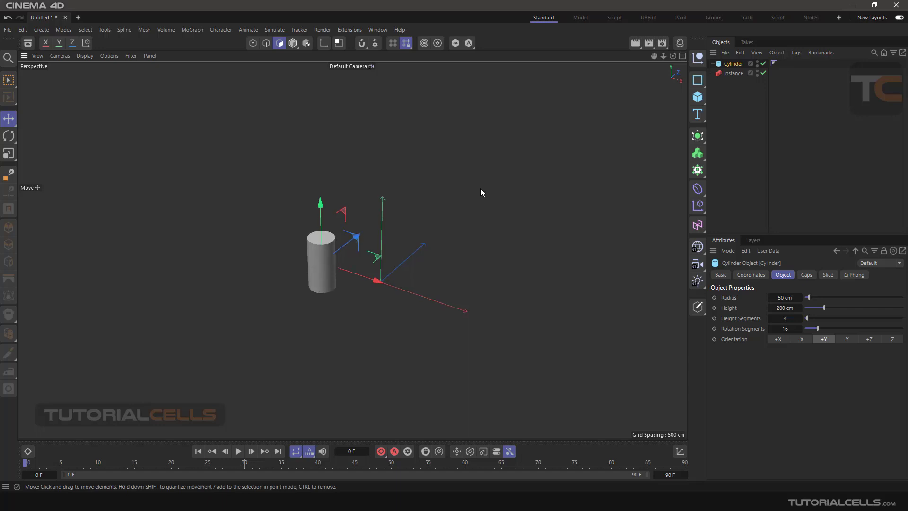
left_click(722, 73)
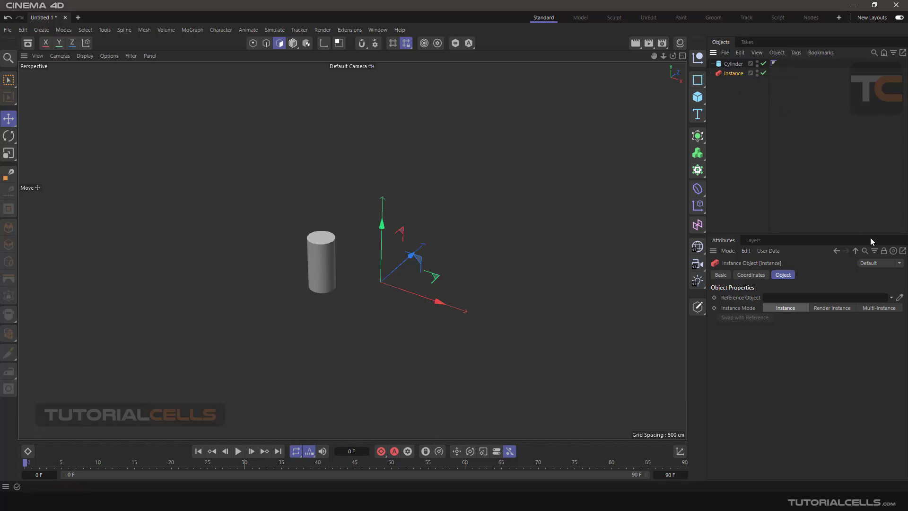
Step: Set the Instance's Reference Object to the Cylinder
left_click(898, 297)
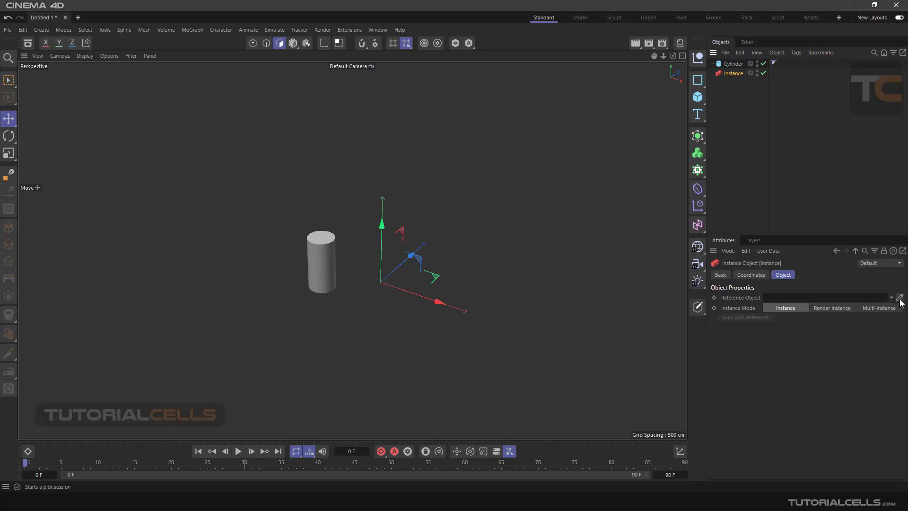
left_click(730, 66)
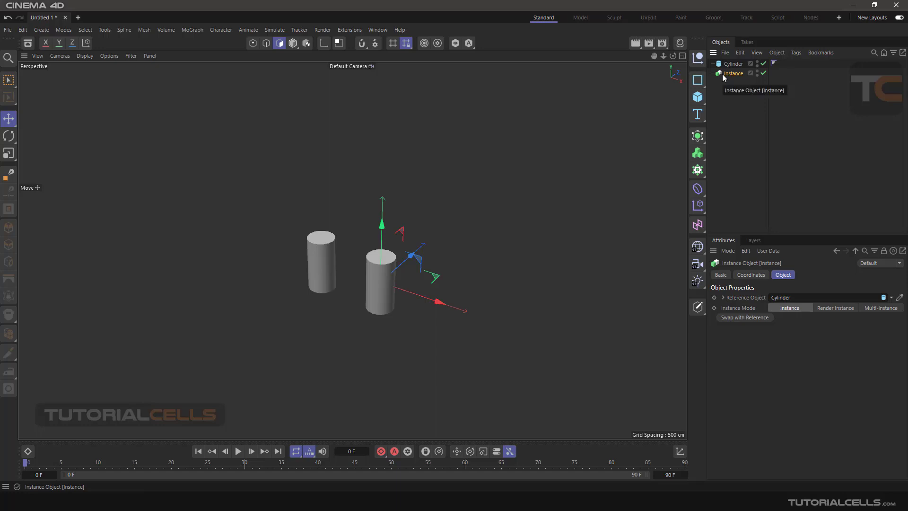
left_click(730, 64)
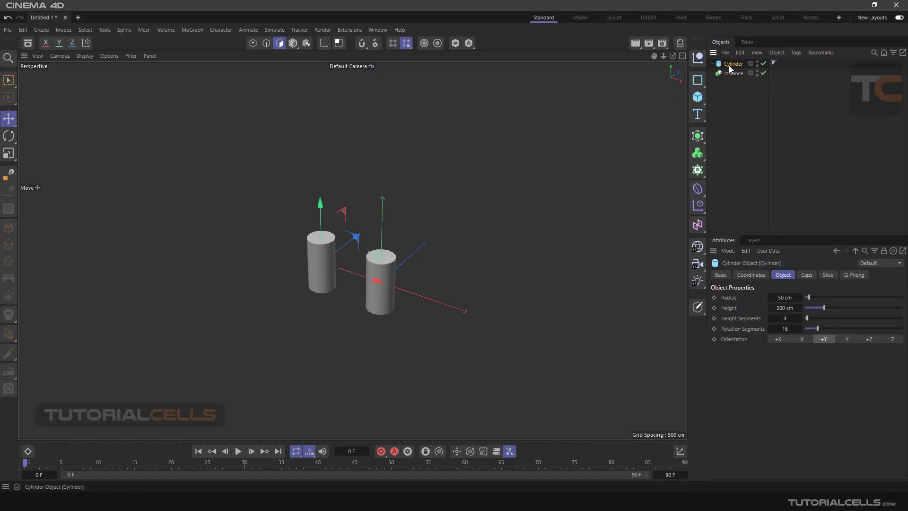
left_click(728, 74)
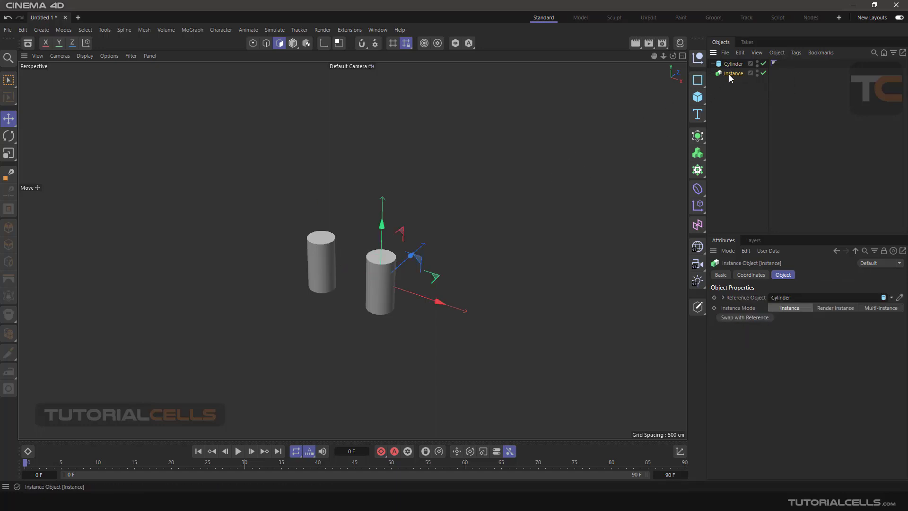
Step: Copy the Instance into Instance.1 through Instance.4, lined up in a row
left_click_drag(443, 305, 489, 317)
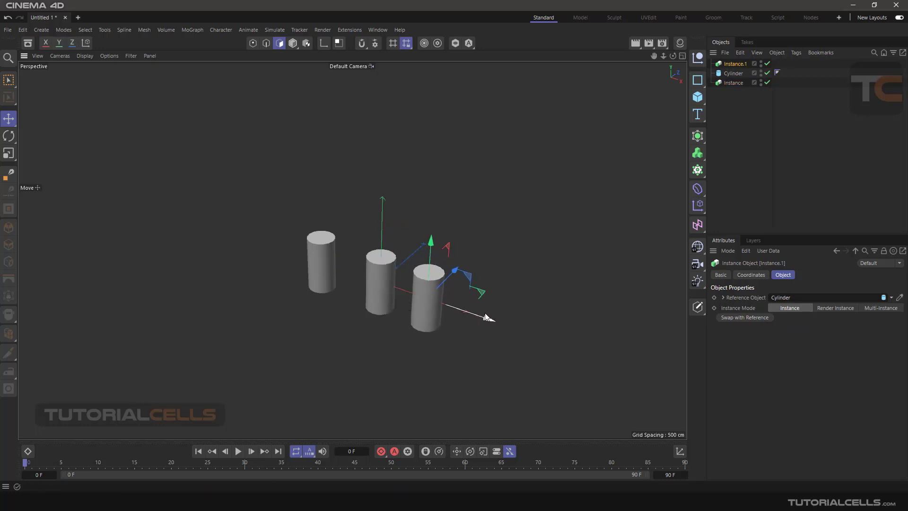
scroll(487, 317, "down", 3)
left_click_drag(426, 269, 506, 302, "ctrl")
left_click_drag(513, 299, 551, 312, "ctrl")
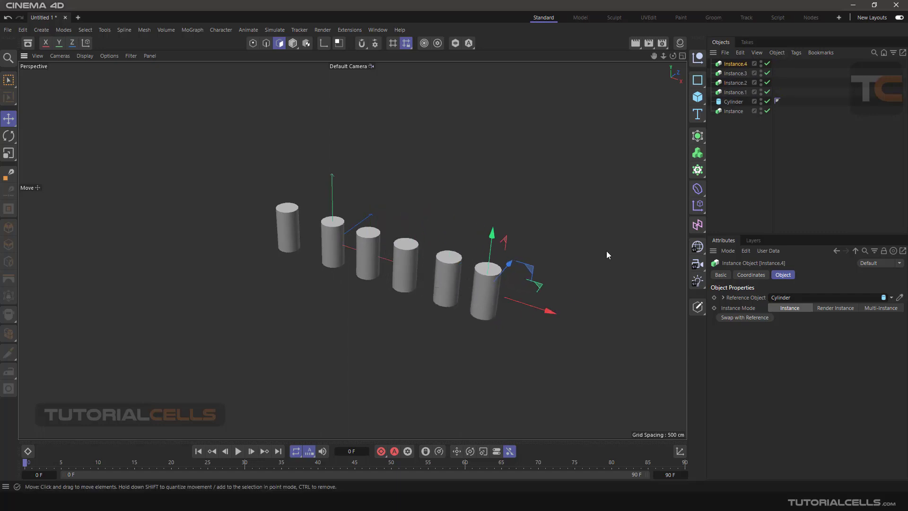
left_click(733, 102)
left_click_drag(277, 237, 316, 253, "alt")
scroll(285, 217, "up", 3)
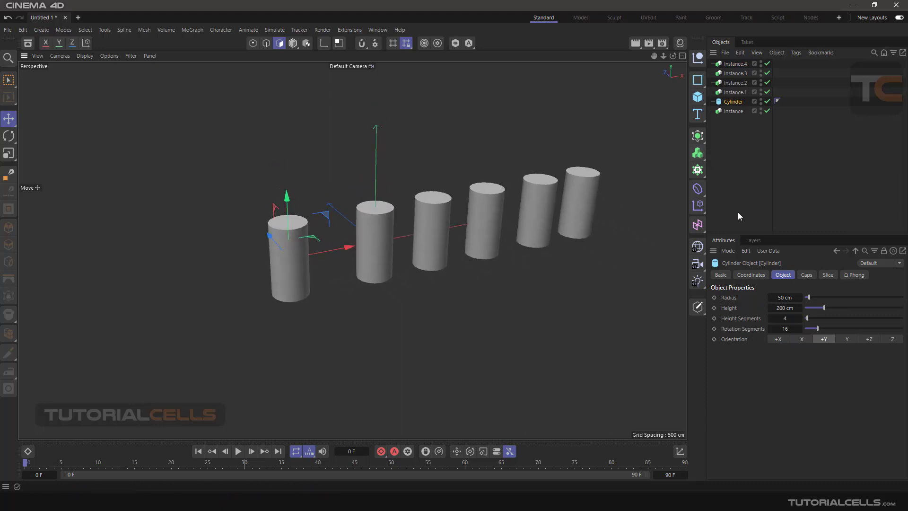
left_click(293, 43)
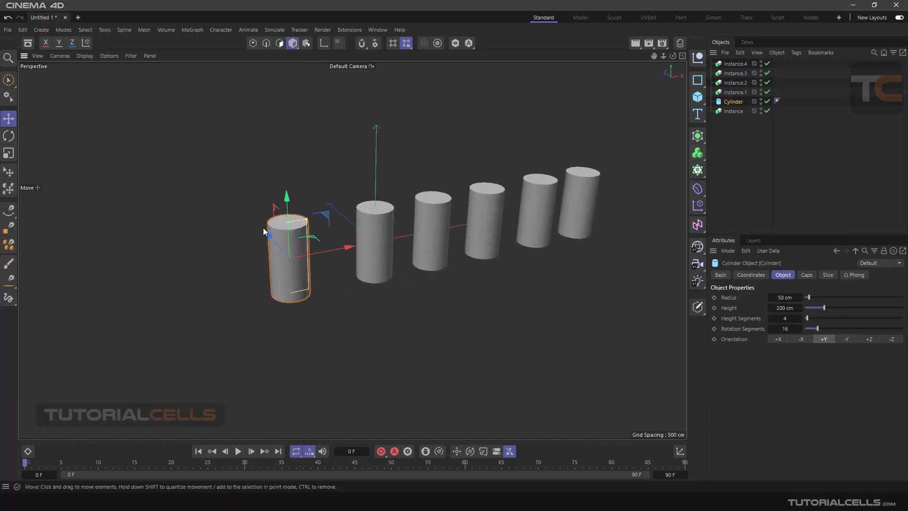
Step: Resize the Cylinder to radius 37.8365 cm and height 222.9659 cm, checking the instances follow
left_click_drag(288, 222, 300, 209)
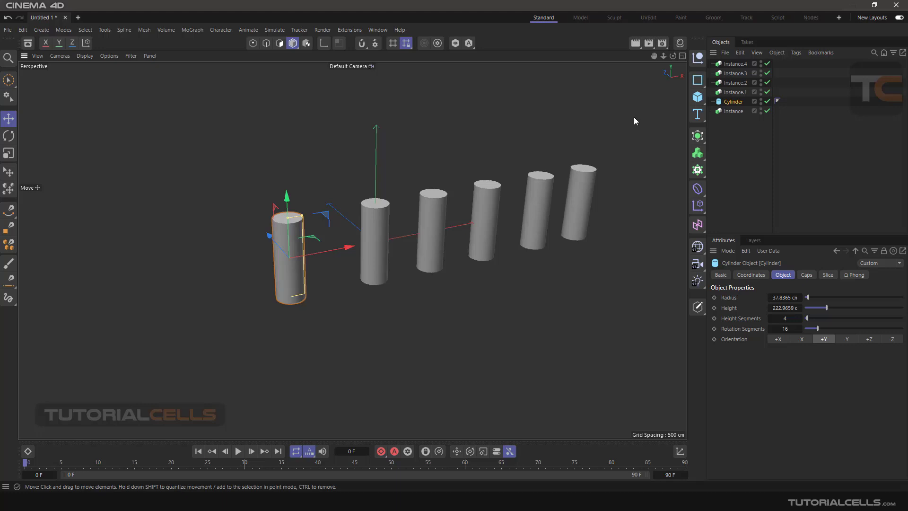
left_click(726, 112)
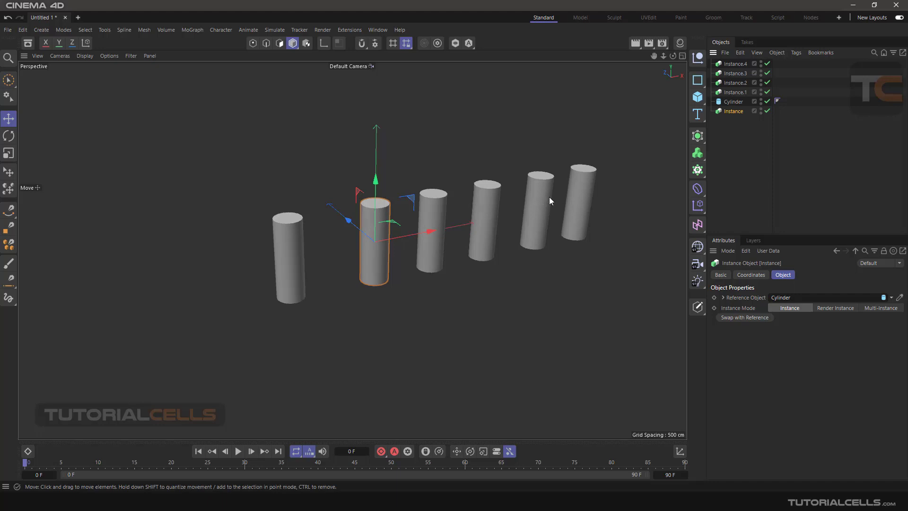
left_click(728, 103)
left_click(729, 112)
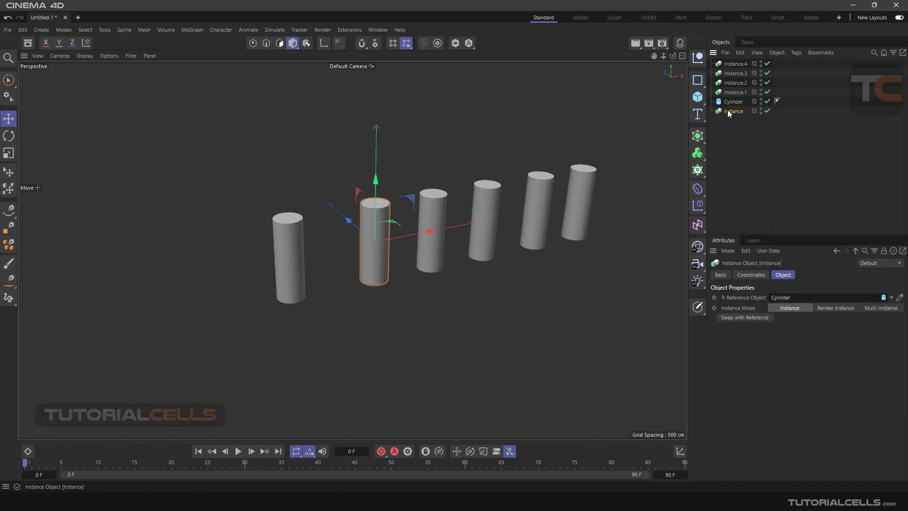
left_click(733, 92)
left_click(733, 82)
left_click(724, 103)
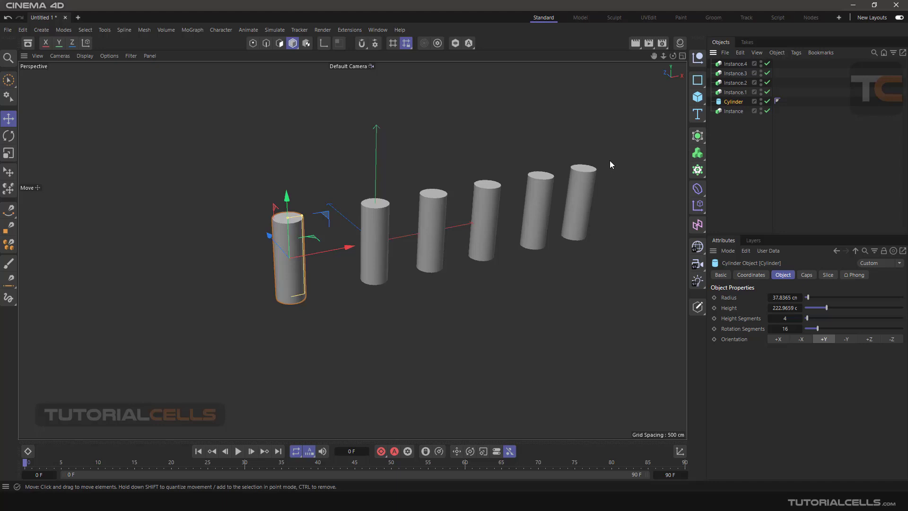
left_click(730, 111)
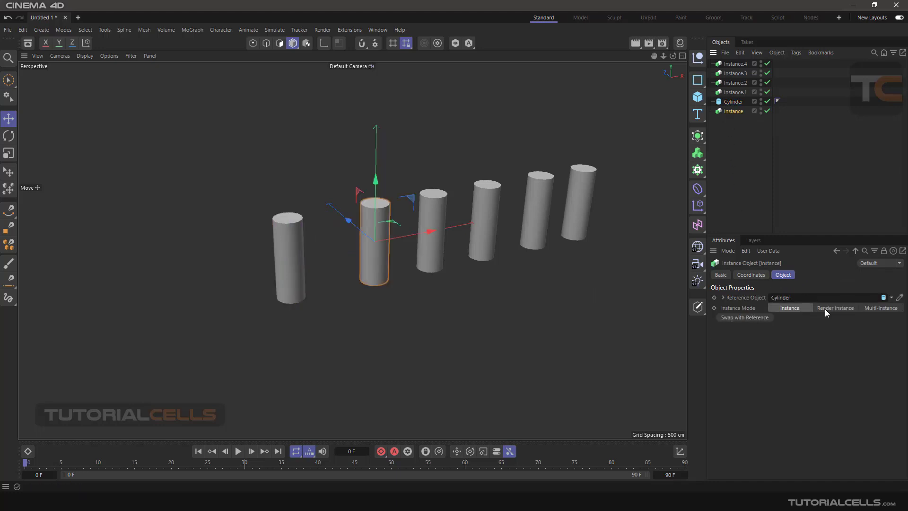
Step: Set all five instances to Render Instance mode
left_click(735, 92, "ctrl")
left_click(735, 83, "ctrl")
left_click(734, 73, "ctrl")
left_click(735, 64, "ctrl")
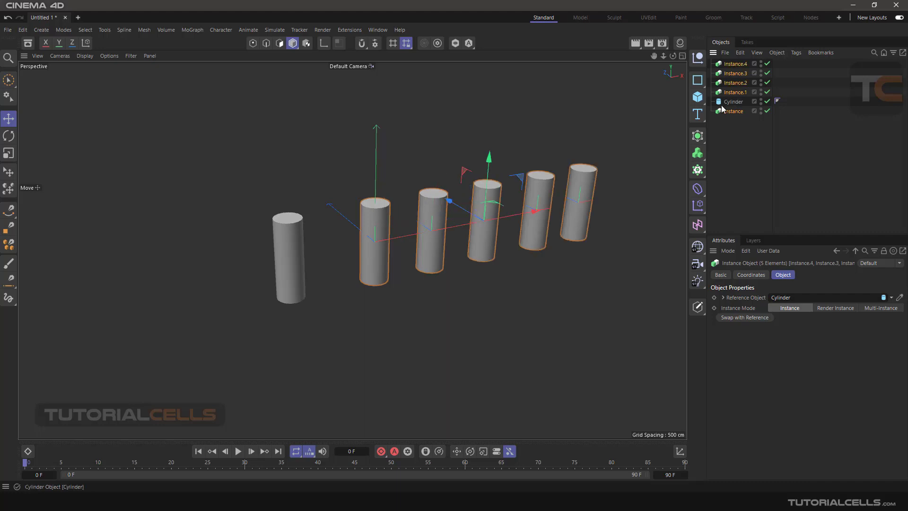
left_click(835, 308)
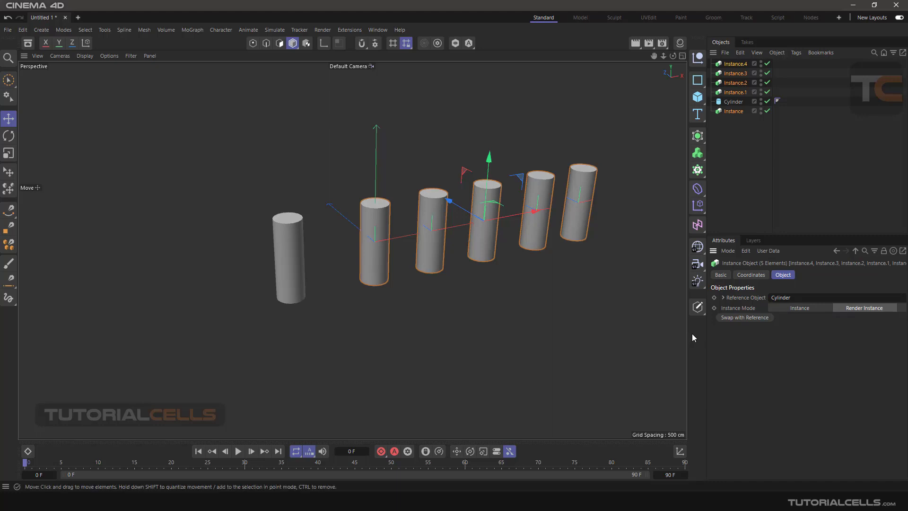
Step: Switch the first Instance to Multi-Instance so its cylinder disappears, then select all objects
left_click(733, 111)
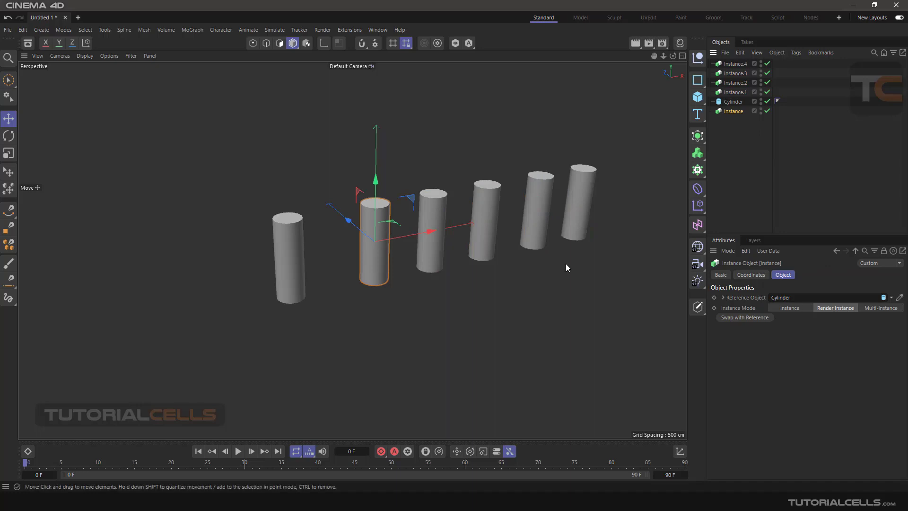
left_click_drag(480, 251, 517, 254, "alt")
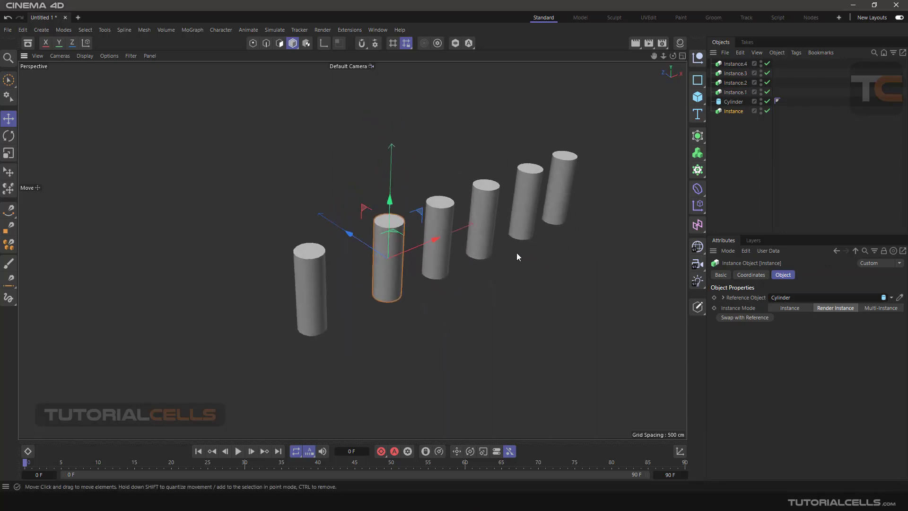
left_click(867, 308)
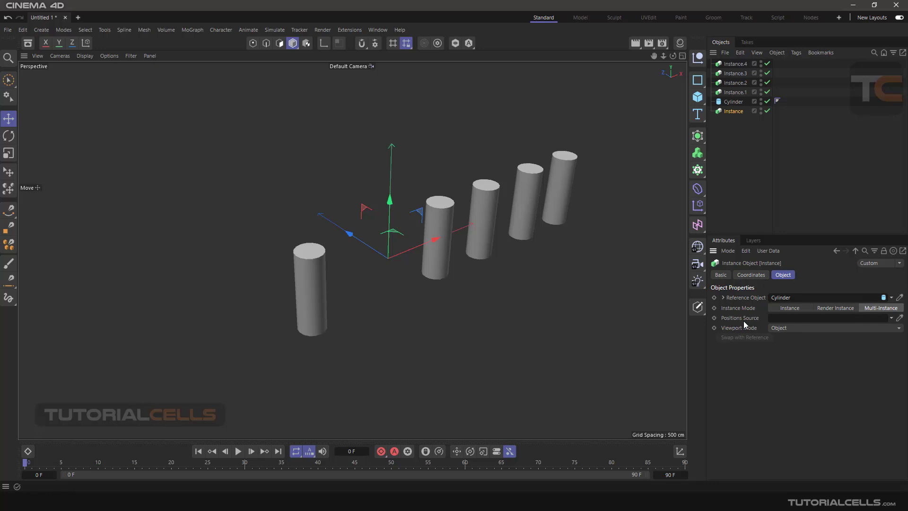
left_click_drag(744, 146, 724, 47)
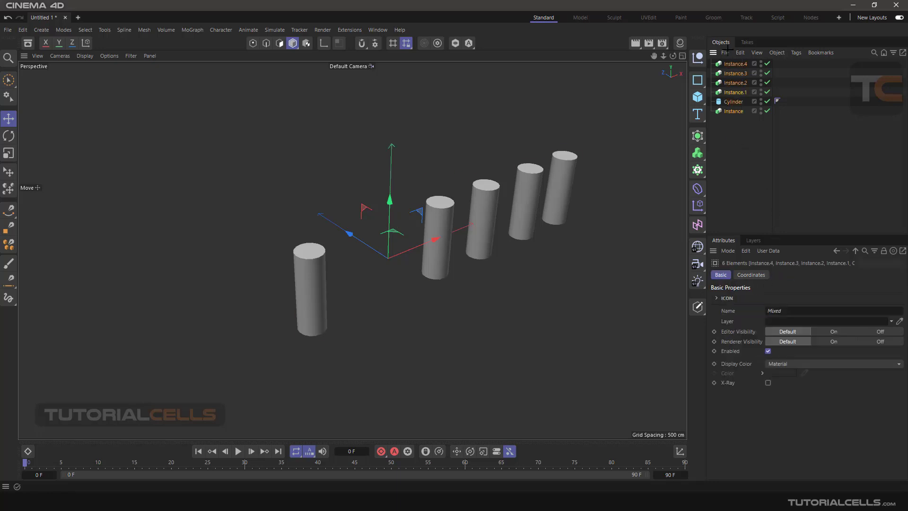
Step: Delete everything and add a new Cylinder stretched to 339.1732 cm tall
key("Delete")
left_click_drag(411, 228, 402, 251, "alt")
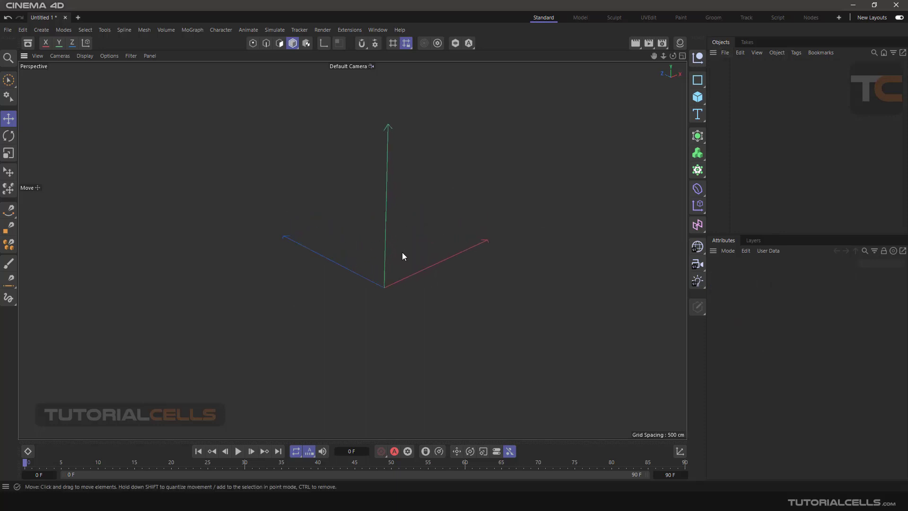
left_click(697, 97)
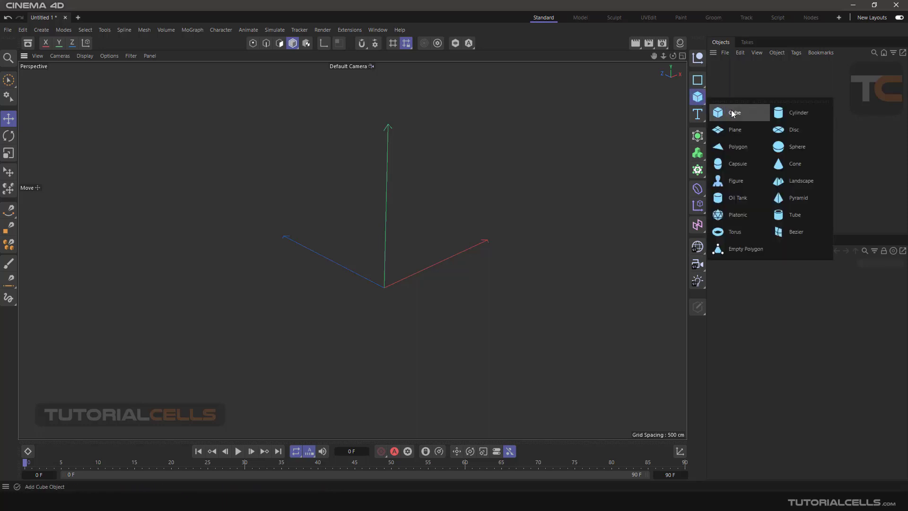
left_click(798, 113)
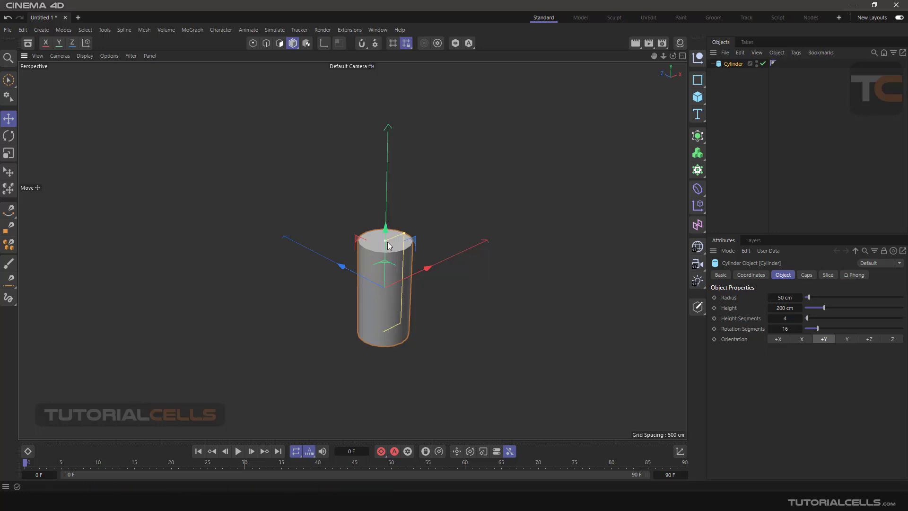
left_click_drag(385, 230, 384, 198)
Step: Show polygon lines in the viewport and set the Cylinder's Height Segments to 58
left_click(85, 56)
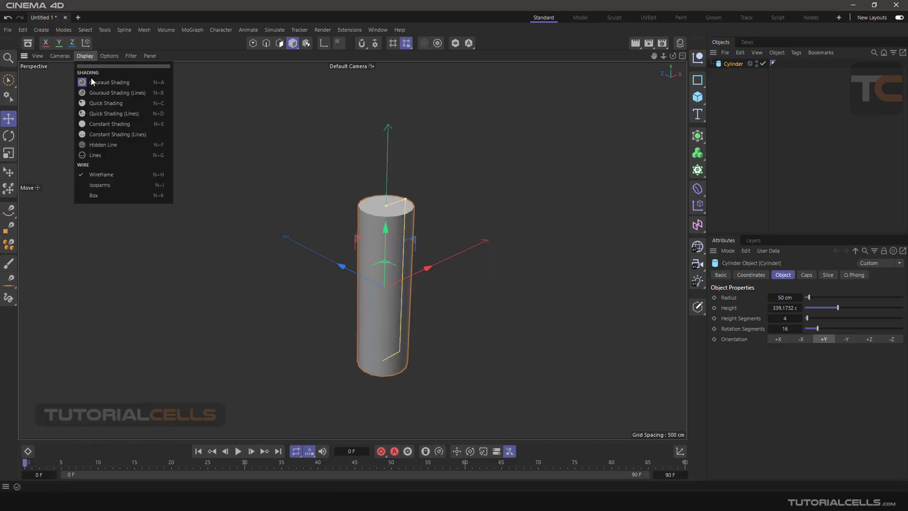
left_click(91, 78)
left_click(80, 69)
left_click(85, 56)
left_click(108, 97)
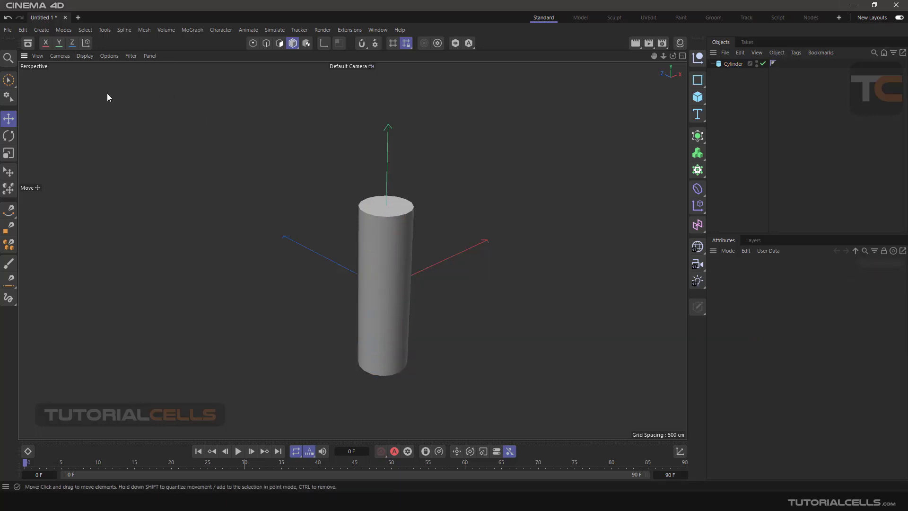
left_click(728, 64)
left_click_drag(805, 319, 861, 324)
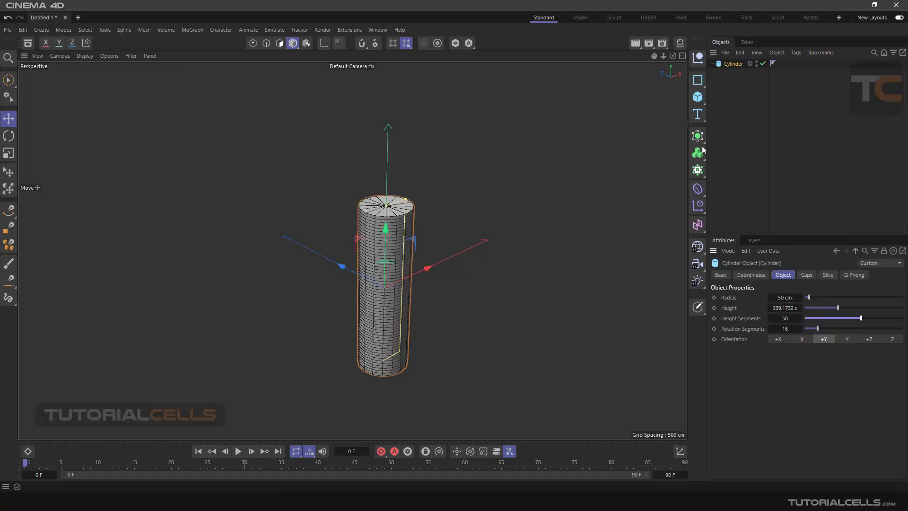
left_click(697, 189)
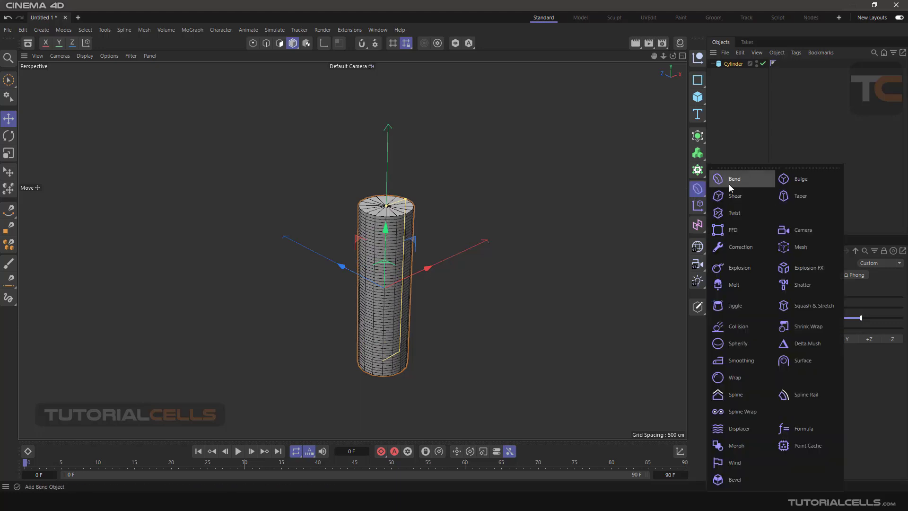
Step: Add a Bulge deformer under the Cylinder and set its Strength to 62%
left_click(800, 179)
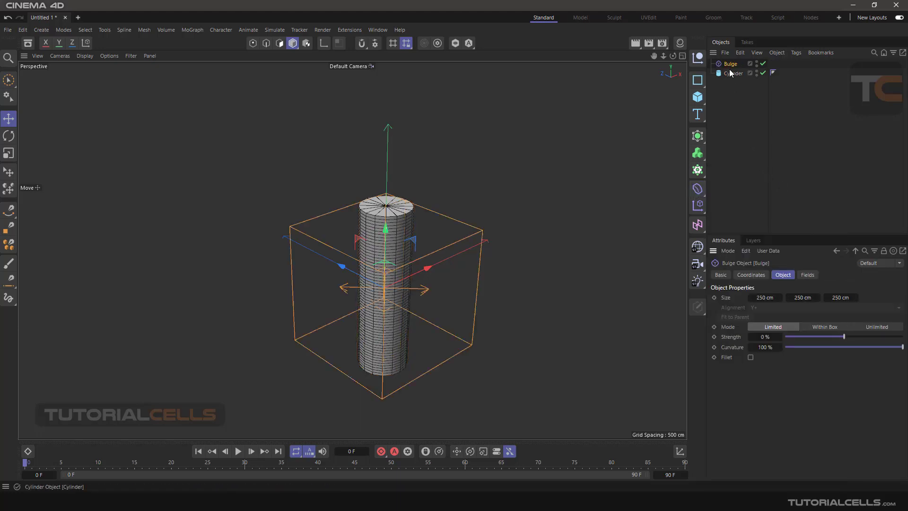
left_click_drag(730, 74, 729, 73)
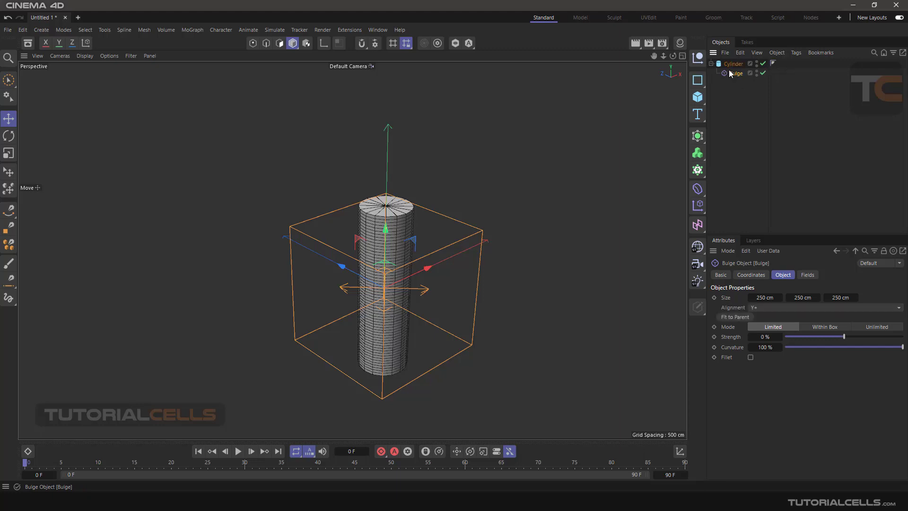
key("Delete")
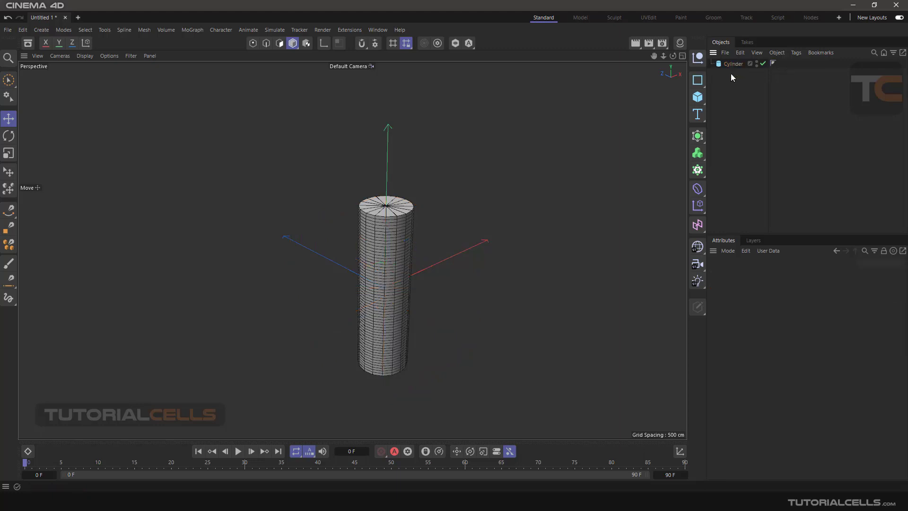
left_click(730, 65)
left_click(697, 189)
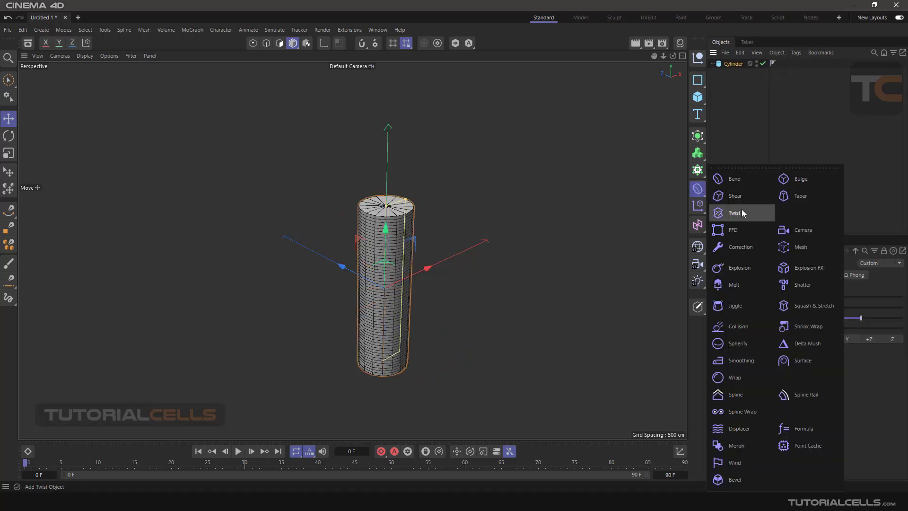
left_click(798, 186)
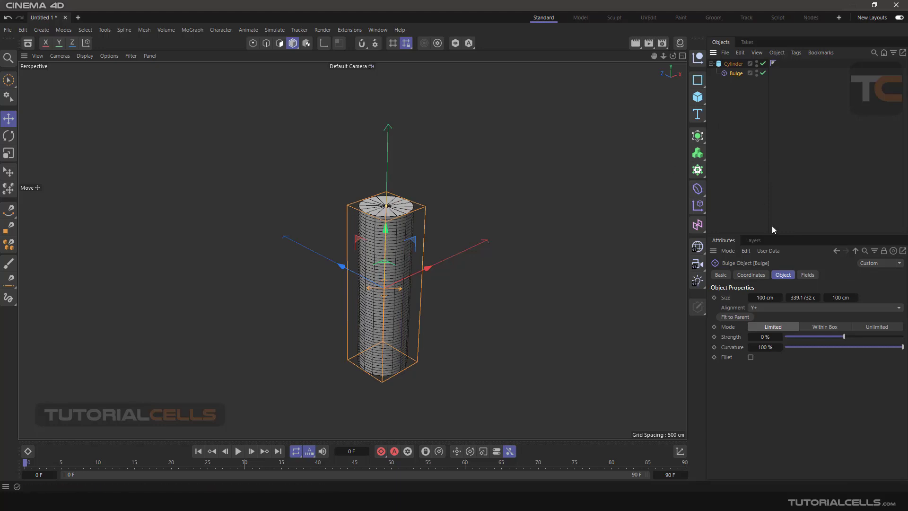
left_click_drag(846, 338, 882, 340)
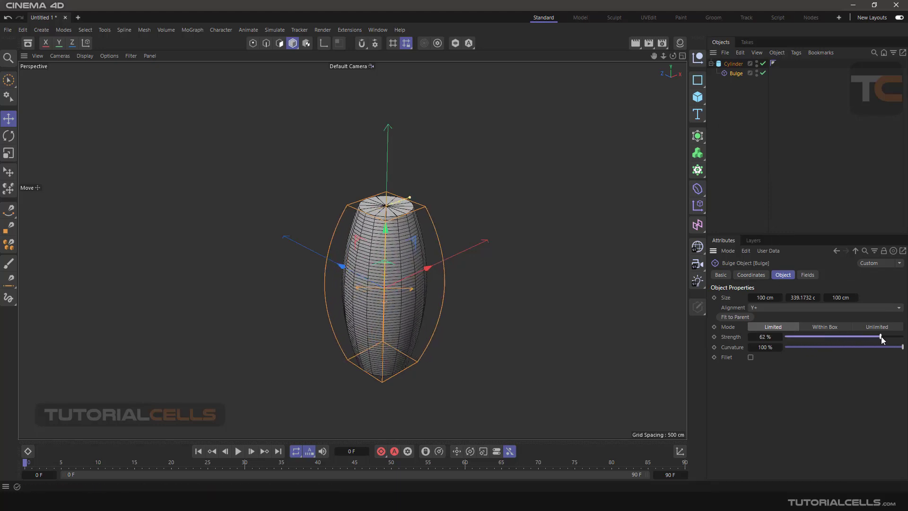
left_click_drag(341, 259, 330, 246, "alt")
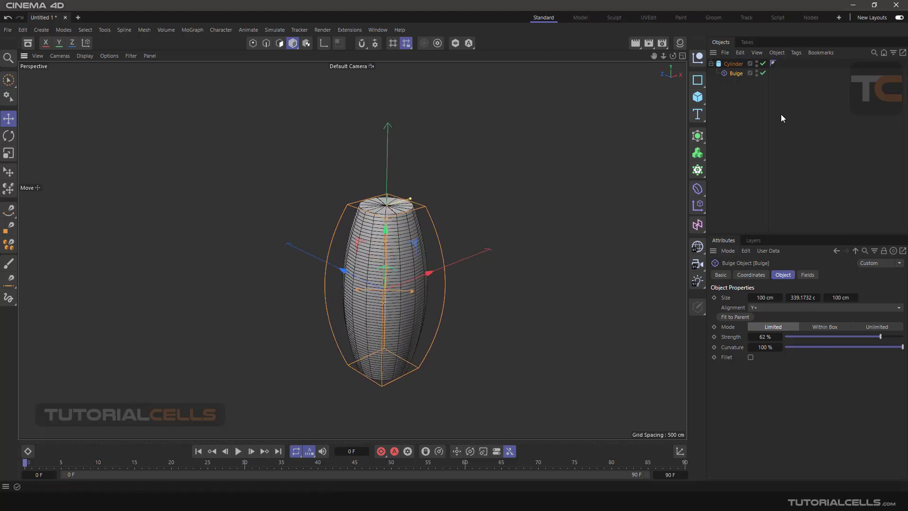
Step: Add a Twist deformer under the Cylinder above Bulge and raise its Angle to 124°
left_click(704, 187)
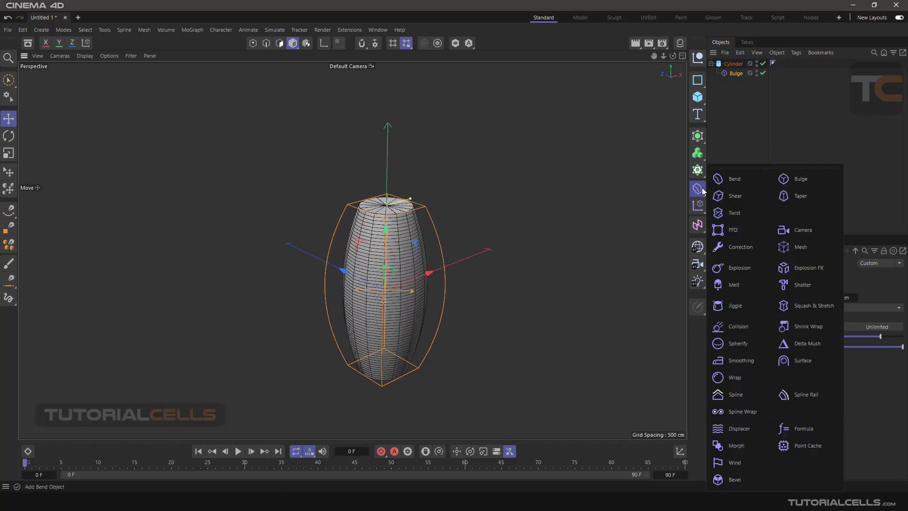
left_click(726, 211)
mouse_move(741, 82)
left_mouse_down()
mouse_move(742, 106)
mouse_move(735, 78)
left_mouse_up()
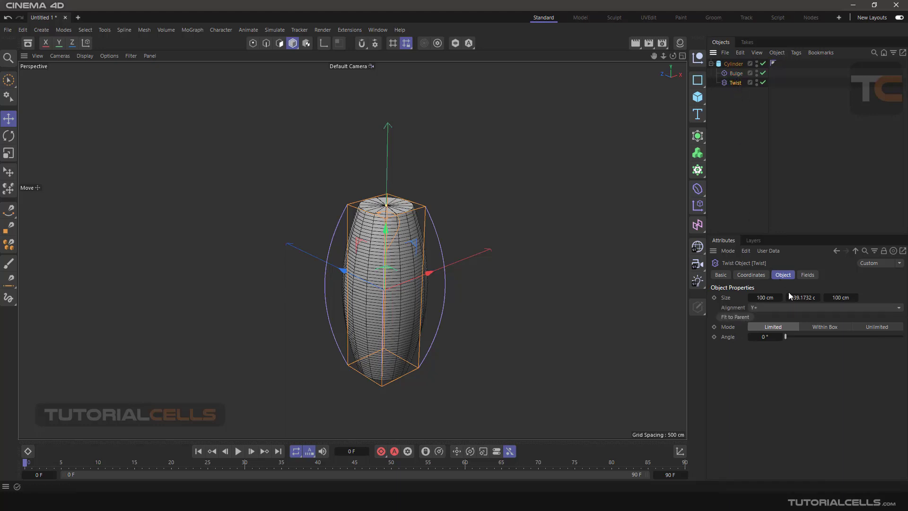
left_click_drag(732, 84, 732, 72)
left_click(733, 81)
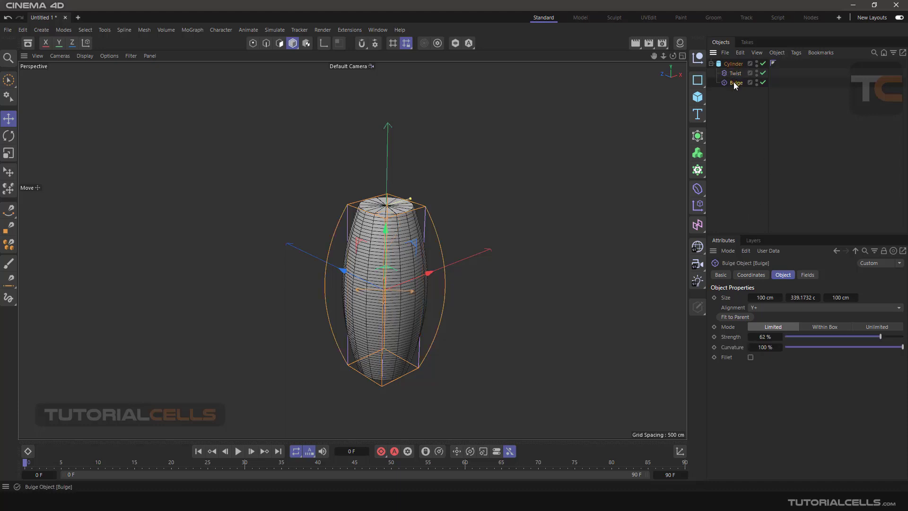
left_click(733, 75)
left_click_drag(787, 335, 826, 335)
Step: Review the Bulge deformer and collapse the Cylinder's deformer hierarchy
left_click(733, 82)
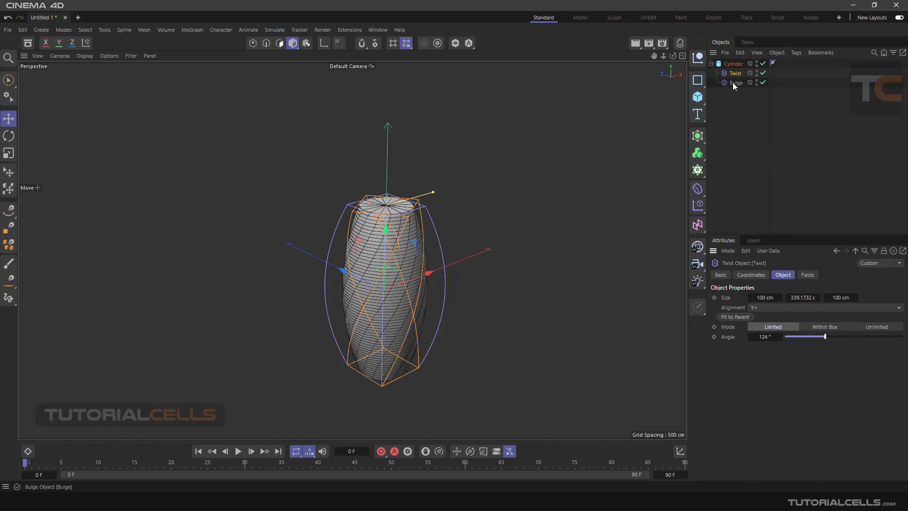
mouse_move(500, 207)
left_mouse_down("alt")
mouse_move(351, 192)
mouse_move(434, 192)
mouse_move(480, 208)
mouse_move(581, 212)
mouse_move(490, 219)
mouse_move(490, 211)
left_mouse_up("alt")
left_click(728, 64)
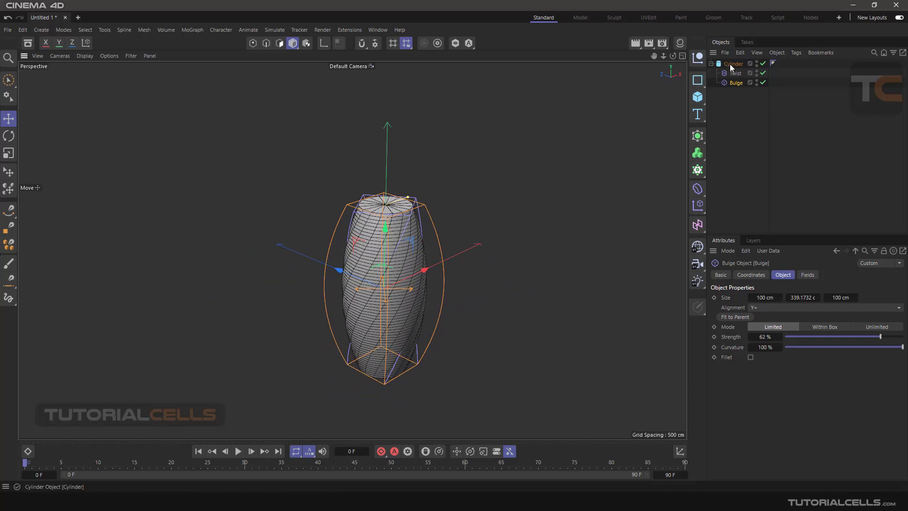
left_click(711, 64)
left_click(733, 78)
left_click(711, 63)
left_click(724, 63)
left_click(711, 63)
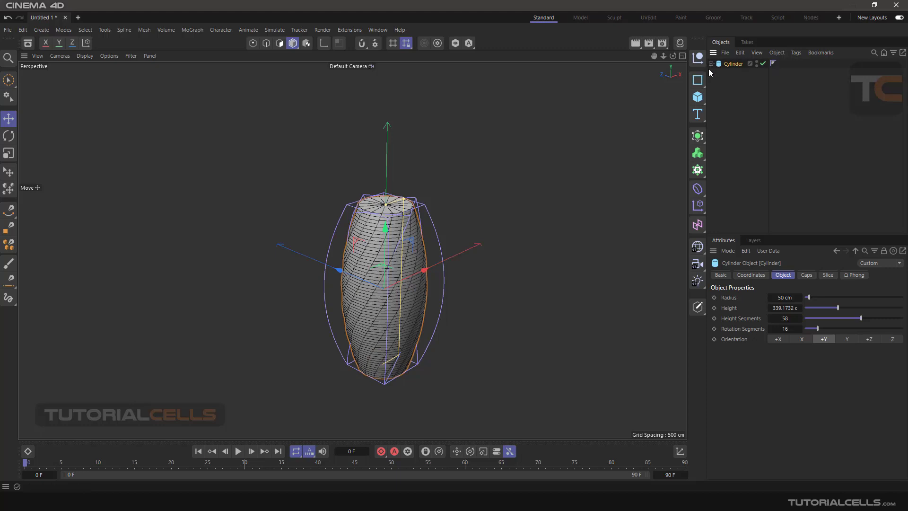
Step: Add a Cloner and nest the twisted Cylinder inside it
middle_click_drag(460, 148, 432, 145, "alt")
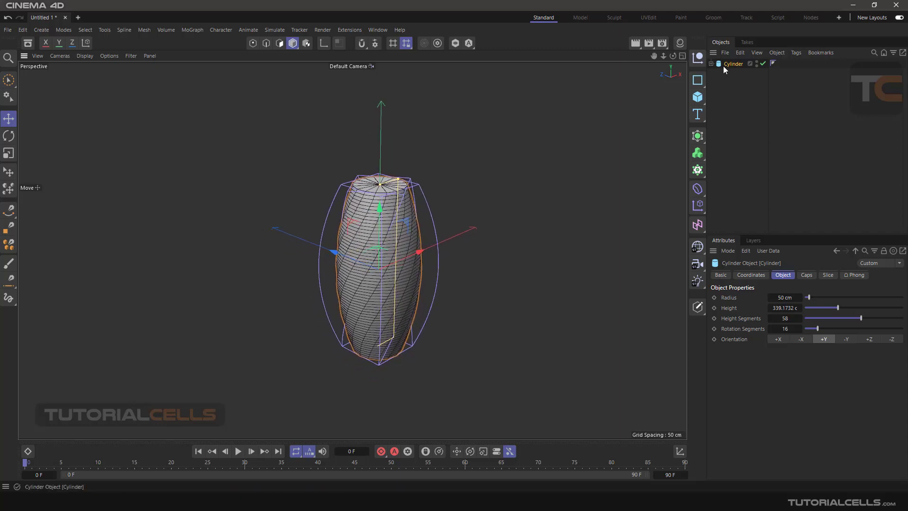
left_click(700, 136)
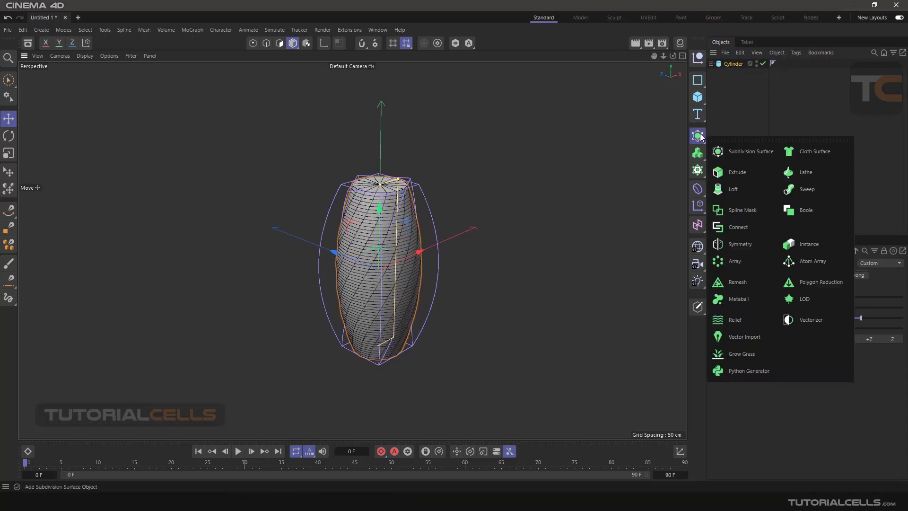
left_click(800, 246)
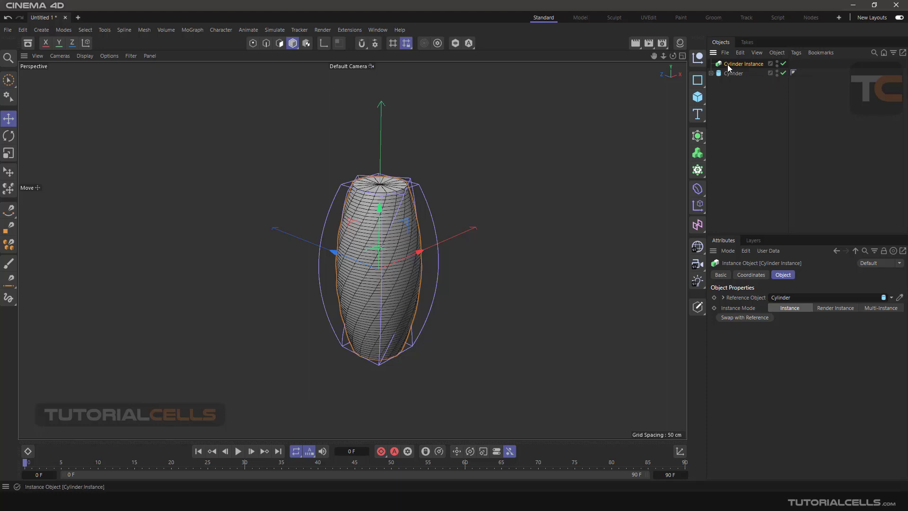
key("Delete")
left_click(697, 170)
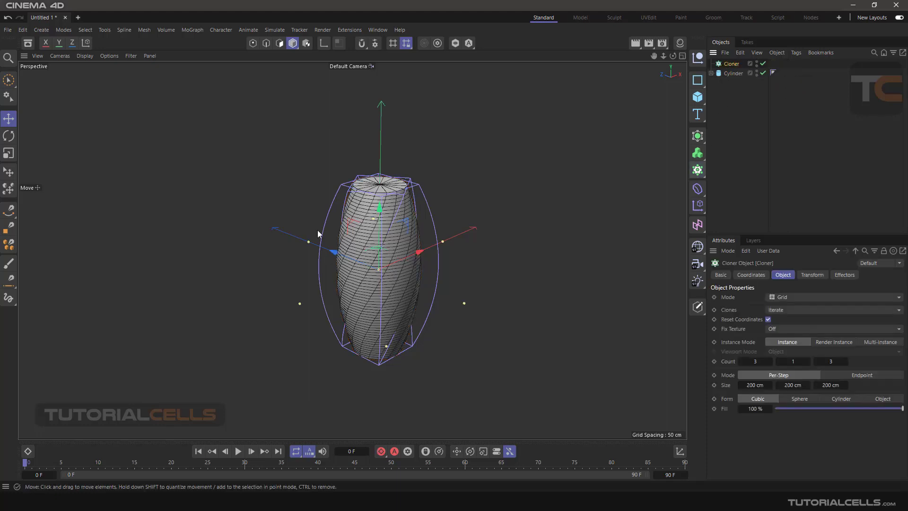
scroll(322, 279, "down", 5)
left_click_drag(322, 277, 371, 295, "alt")
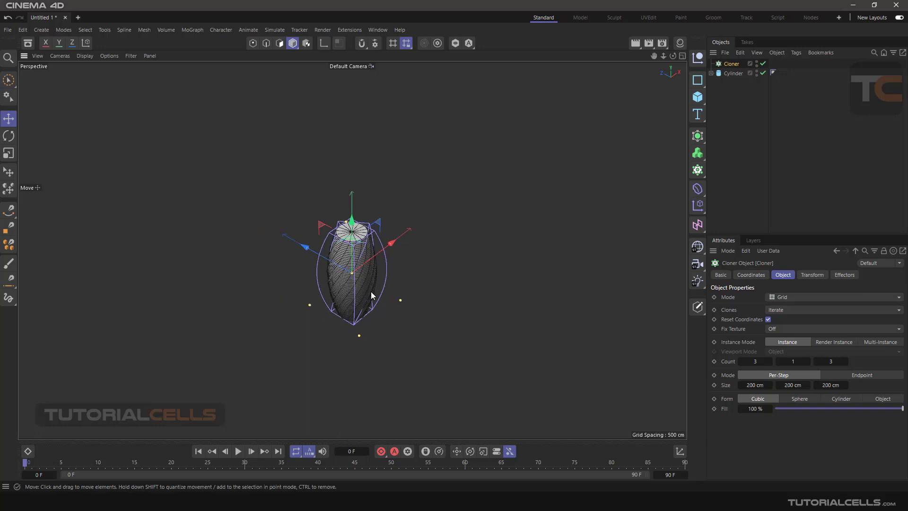
left_click_drag(726, 75, 729, 65)
left_click(729, 64)
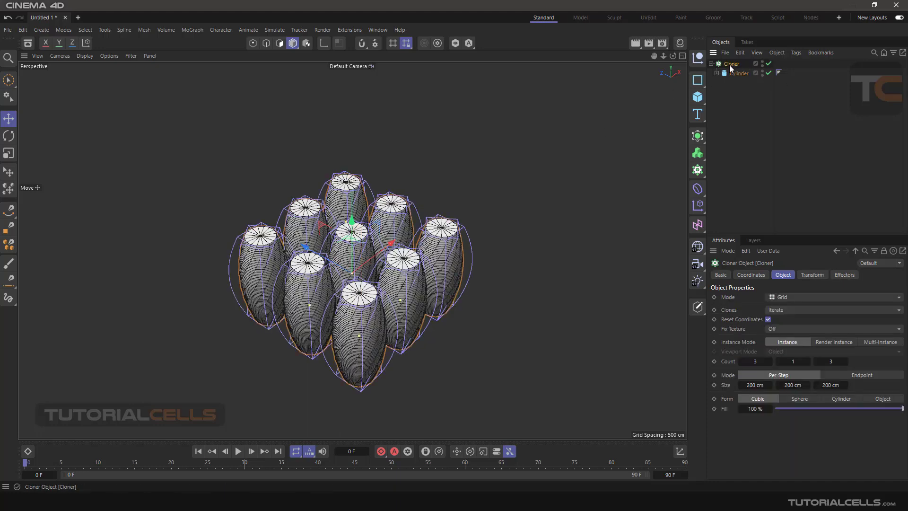
Step: Set the Cloner's grid count to 2 × 1 × 2, producing four copies
left_click_drag(543, 298, 523, 293, "alt")
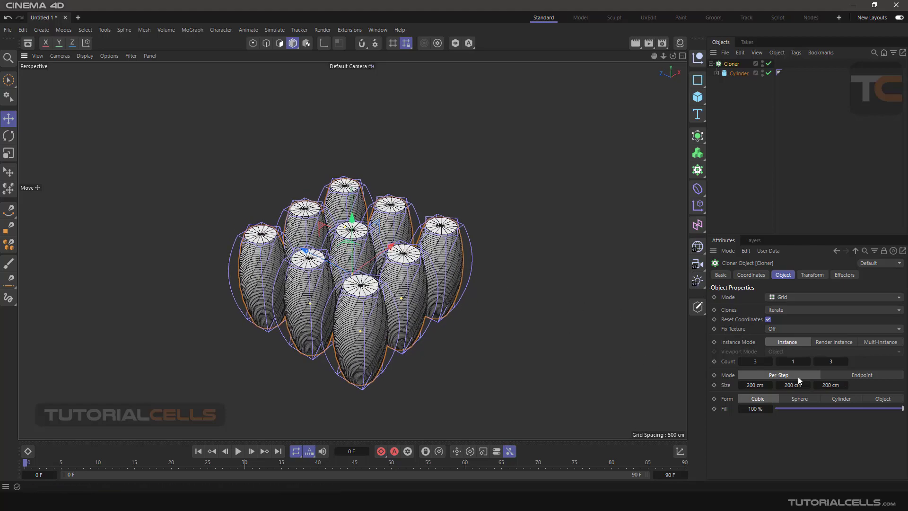
mouse_move(756, 361)
left_mouse_down()
mouse_move(794, 361)
mouse_move(755, 361)
left_mouse_up()
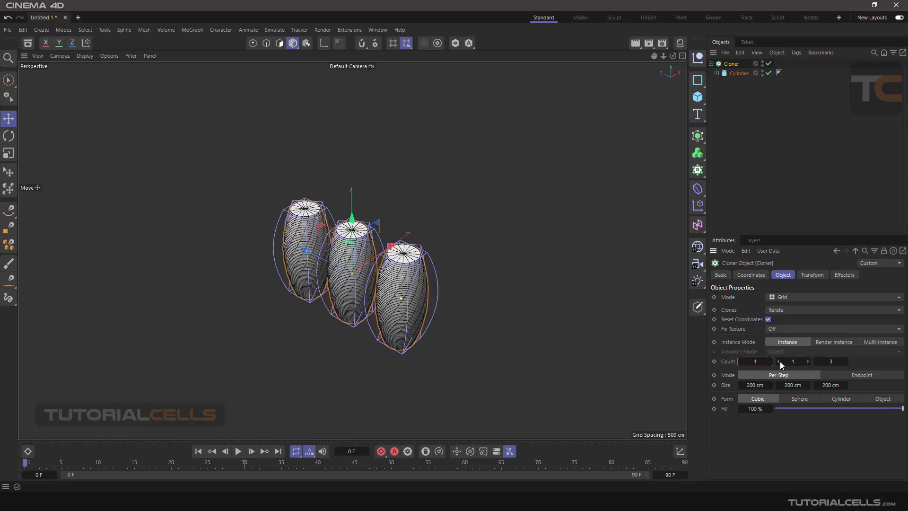
left_click(818, 362)
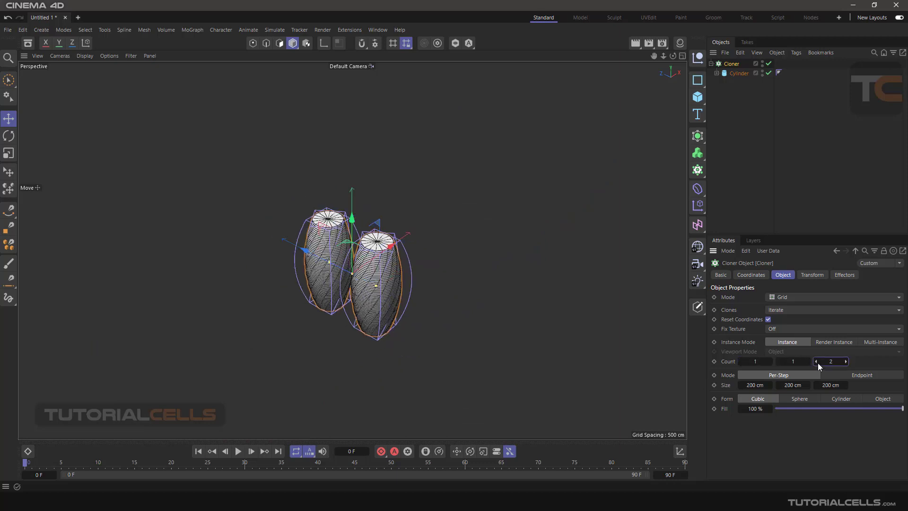
left_click(794, 362)
left_click(770, 361)
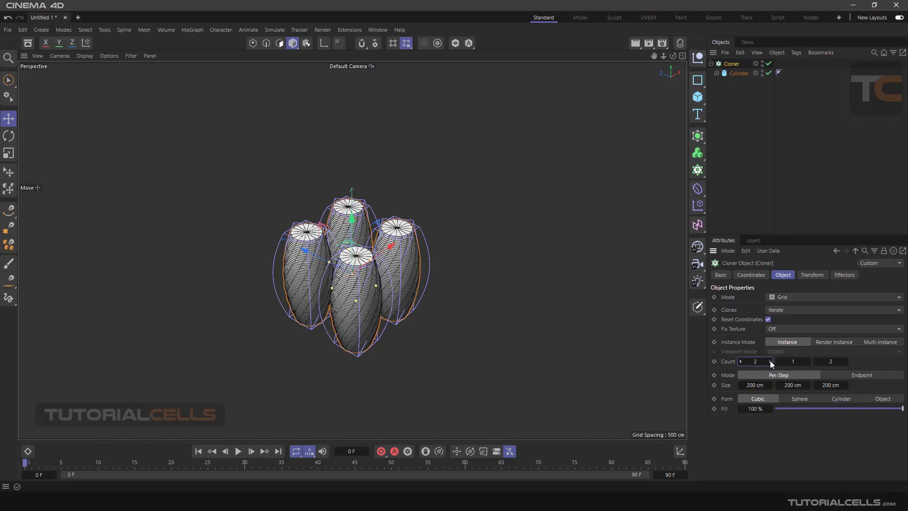
left_click(711, 64)
scroll(531, 171, "down", 2)
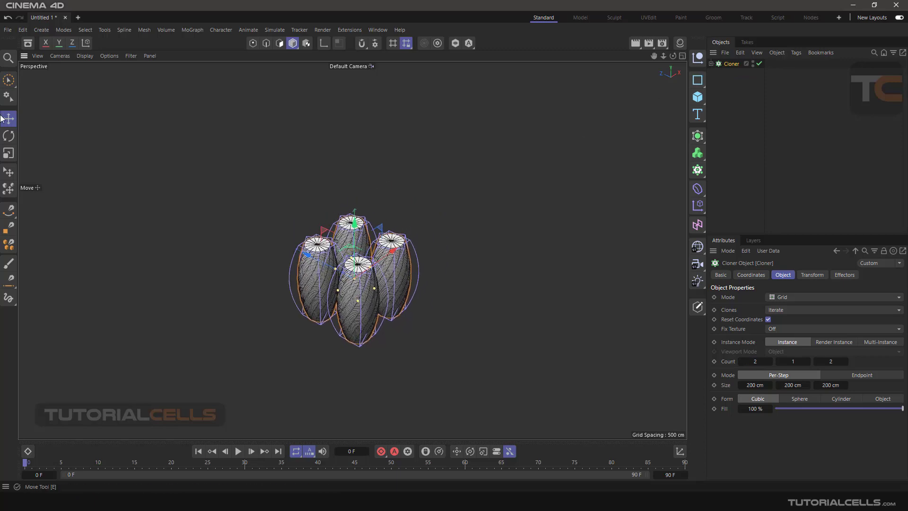
Step: Duplicate the Cloner twice diagonally, creating Cloner.1 and Cloner.2
left_click_drag(390, 259, 498, 179, "ctrl")
middle_click_drag(499, 180, 444, 234, "alt")
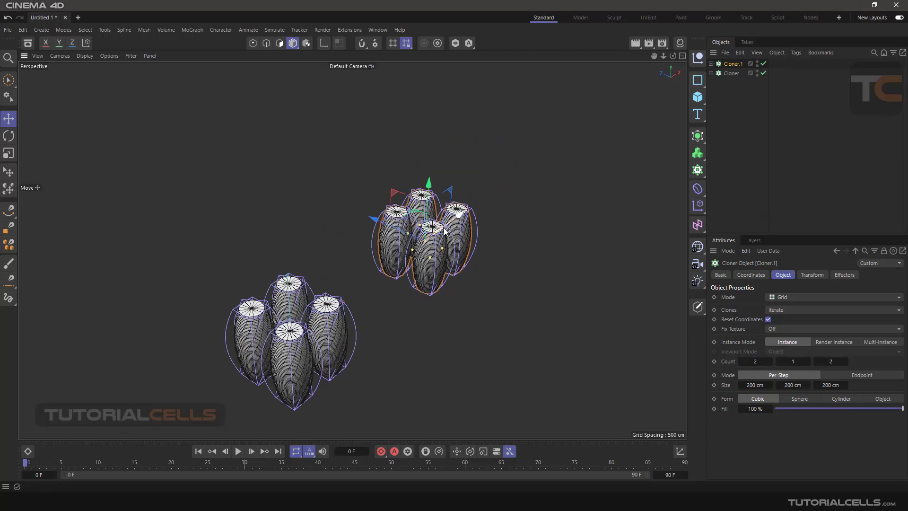
left_click_drag(444, 234, 545, 160, "ctrl")
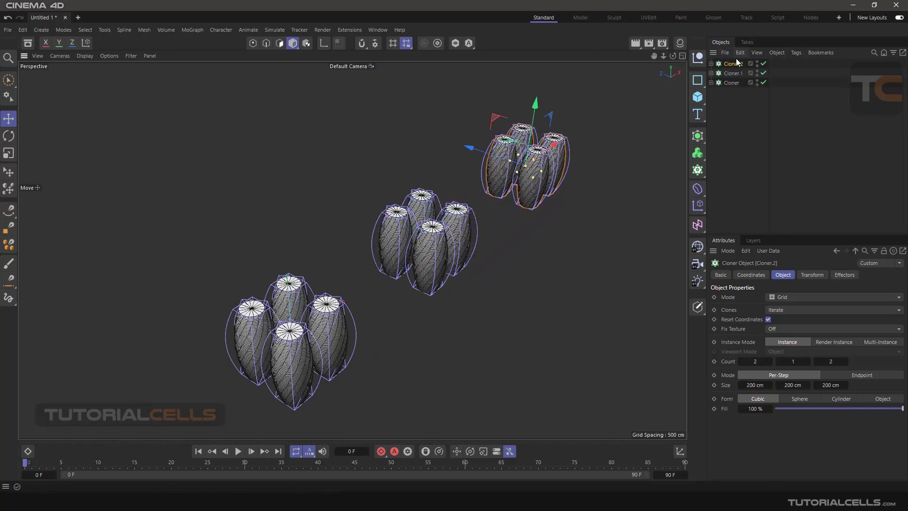
left_click(730, 80)
left_click(731, 72)
left_click(732, 64)
left_click(731, 83)
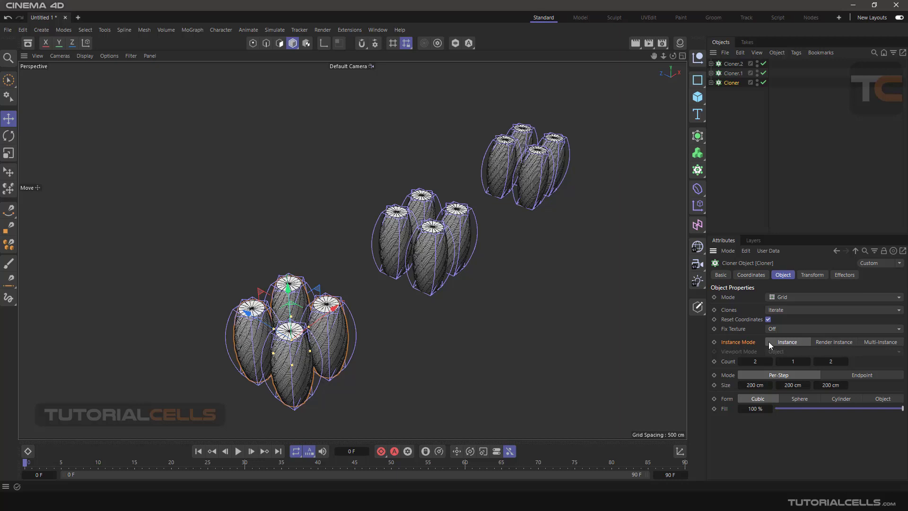
Step: Set Cloner.1 to Render Instance mode and Cloner.2 to Multi-Instance mode
left_click(734, 72)
left_click(822, 343)
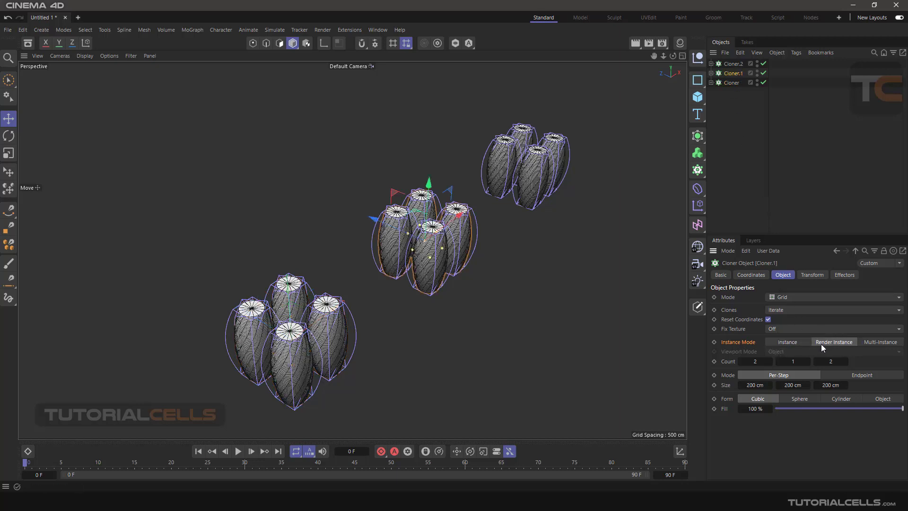
left_click(731, 63)
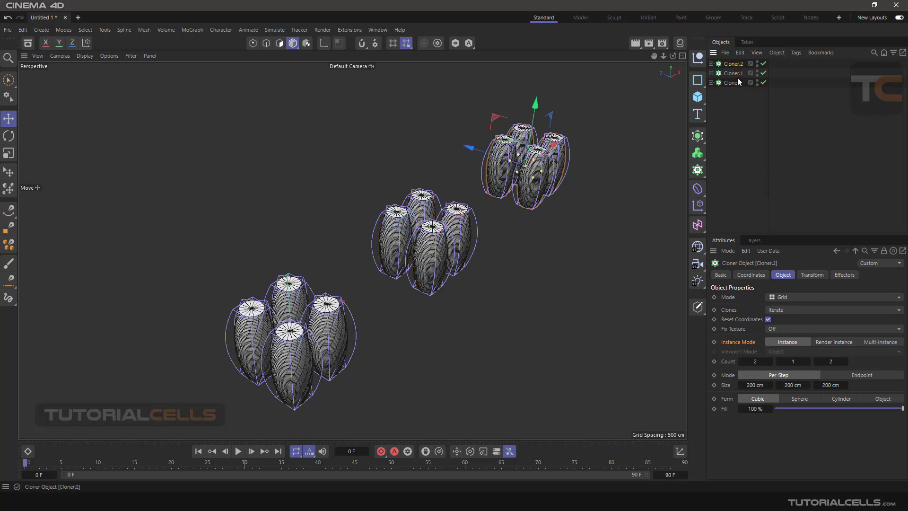
left_click(867, 342)
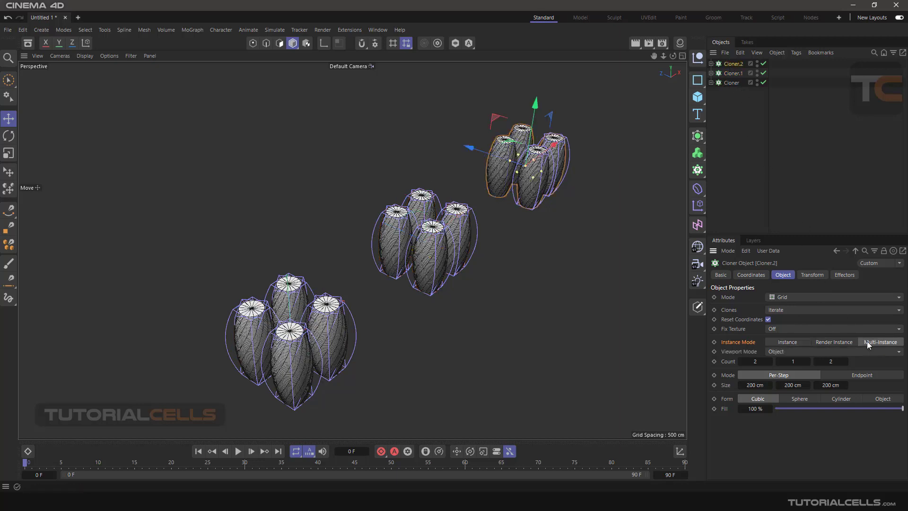
left_click(731, 82)
left_click(698, 60)
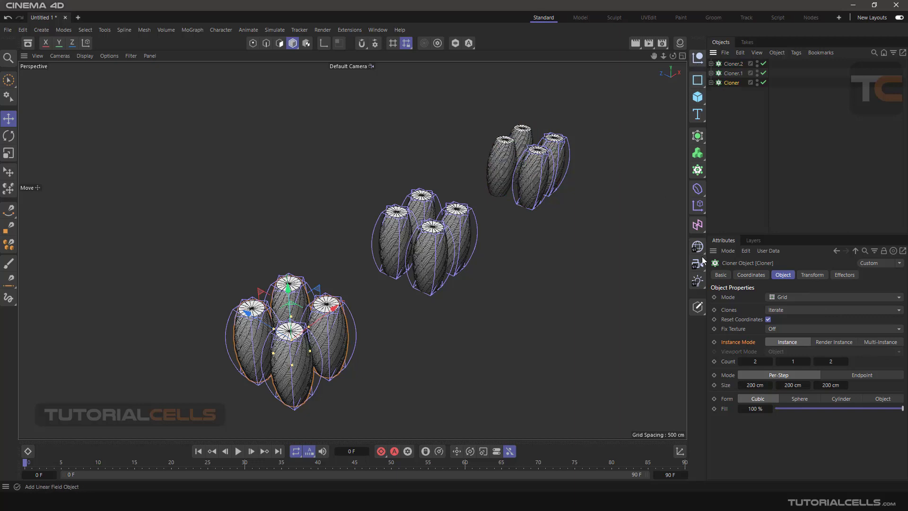
left_click(711, 82)
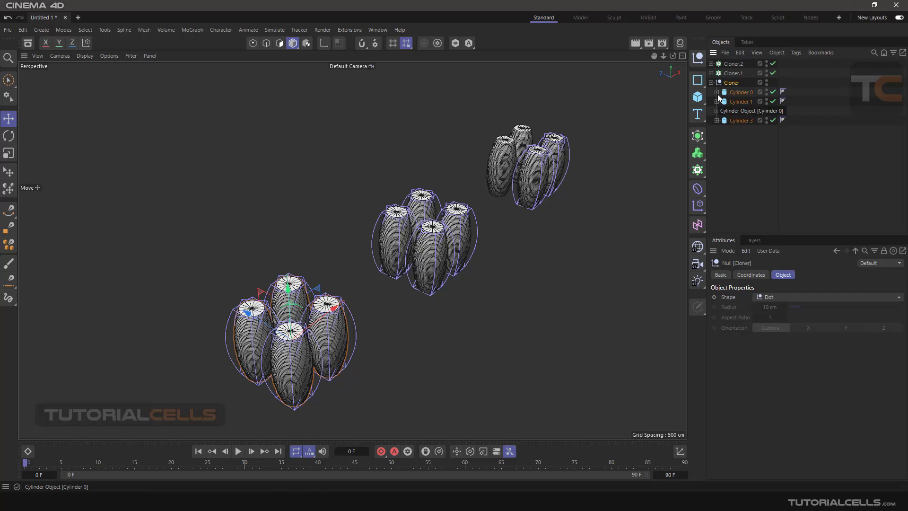
left_click(717, 92)
left_click(716, 92)
left_click(711, 82)
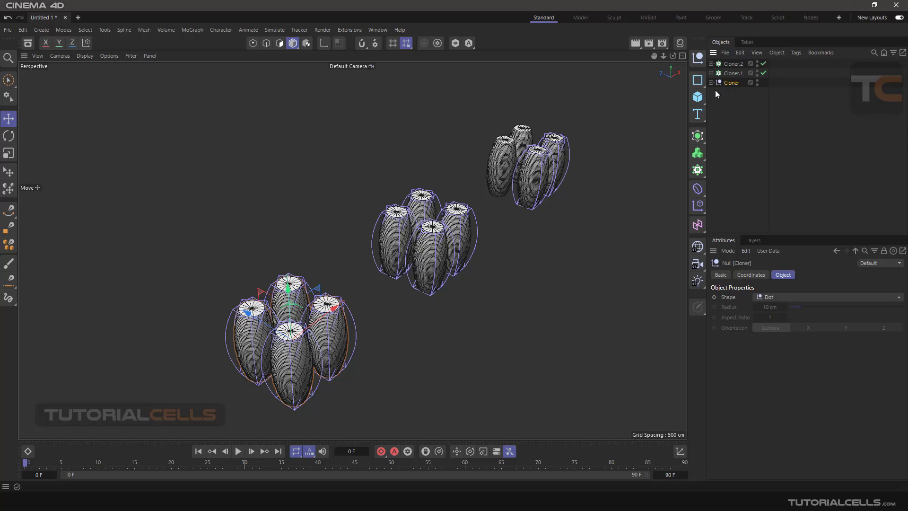
left_click(731, 94)
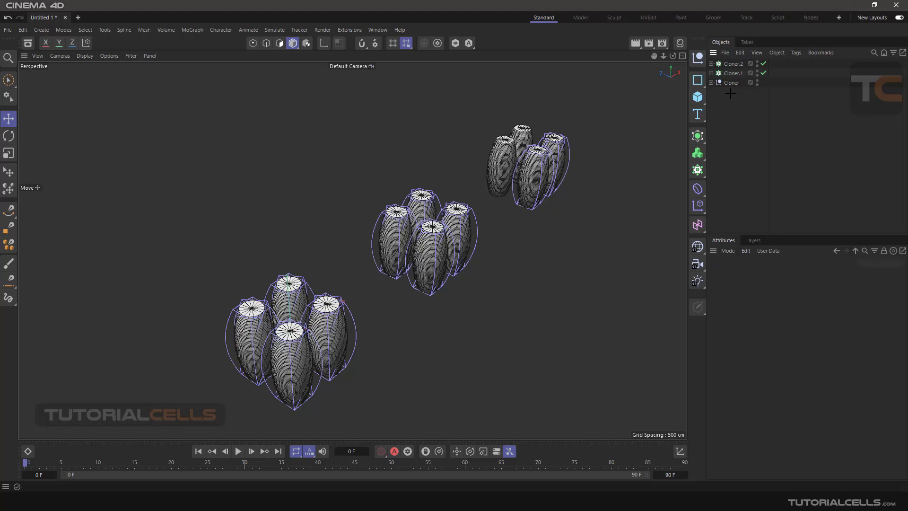
middle_click_drag(337, 381, 357, 340, "alt")
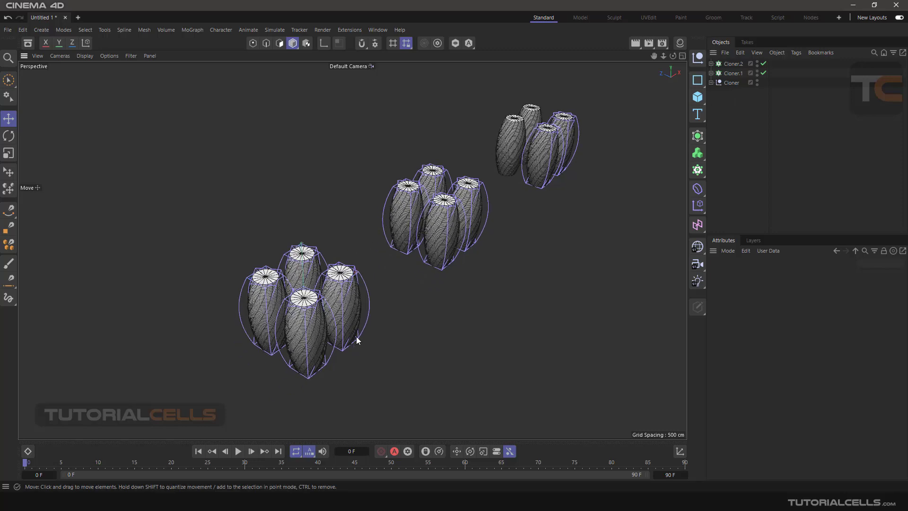
Step: Make Cloner.1 editable and inspect Cylinder 0 and its Cylinder instances
left_click(730, 73)
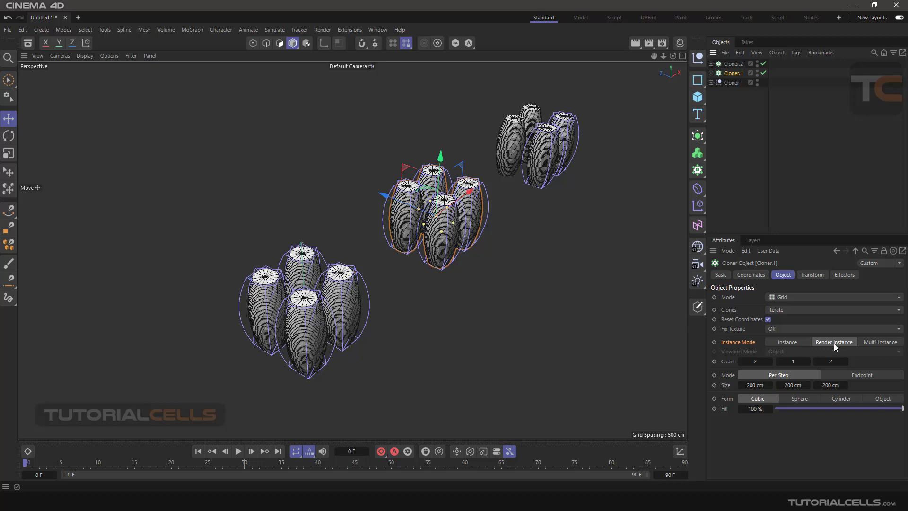
left_click(697, 306)
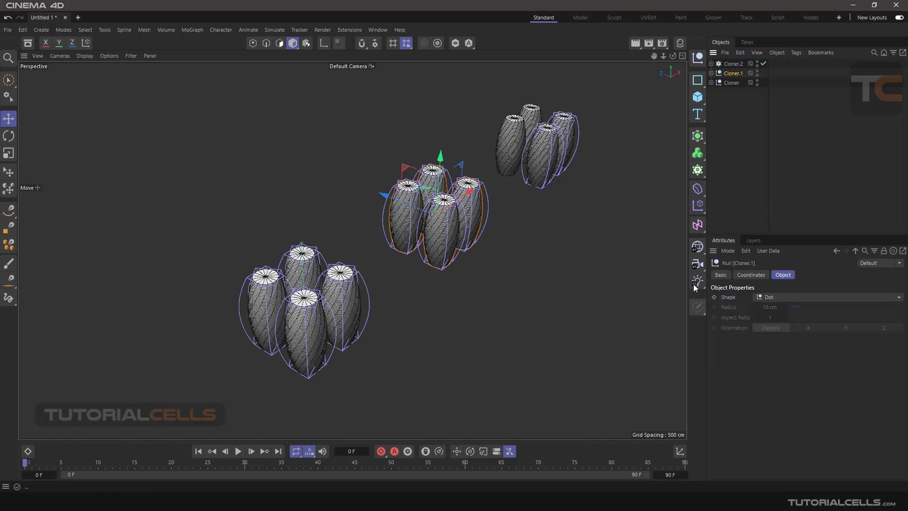
left_click(711, 73)
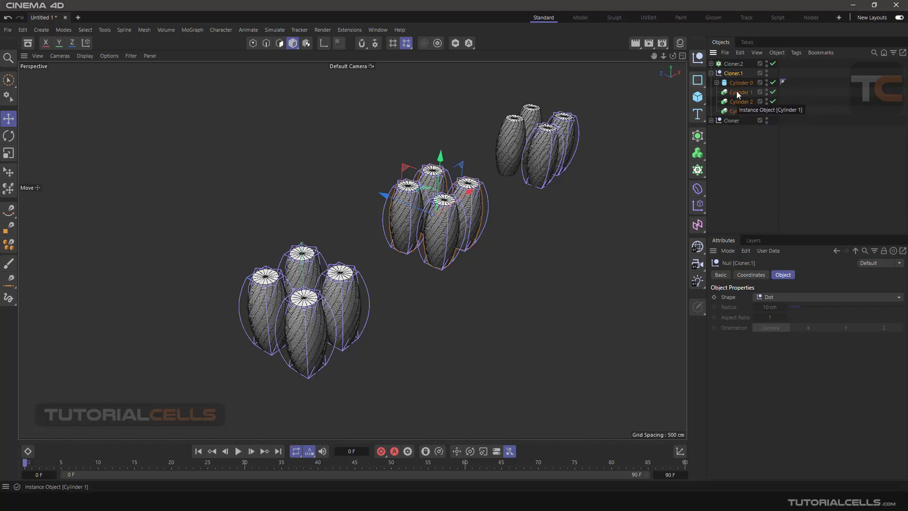
left_click(736, 85)
left_click(715, 82)
left_click(716, 82)
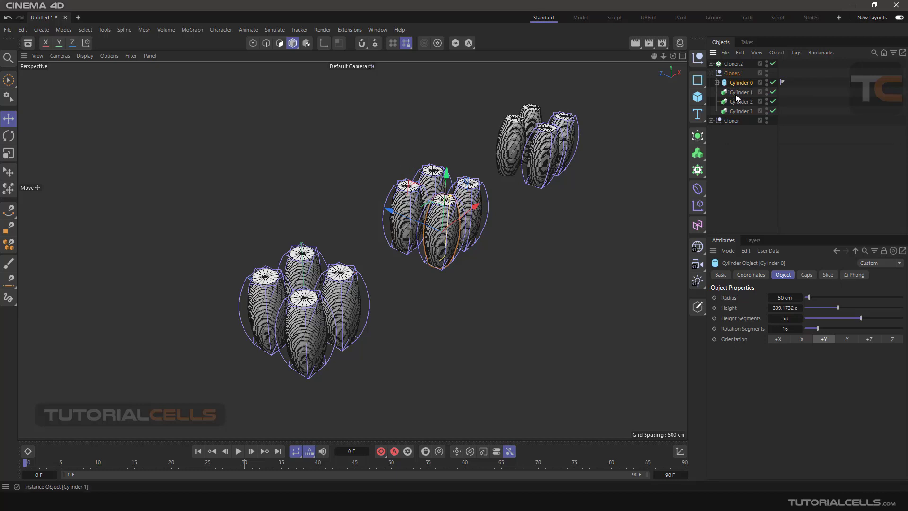
left_click(734, 94)
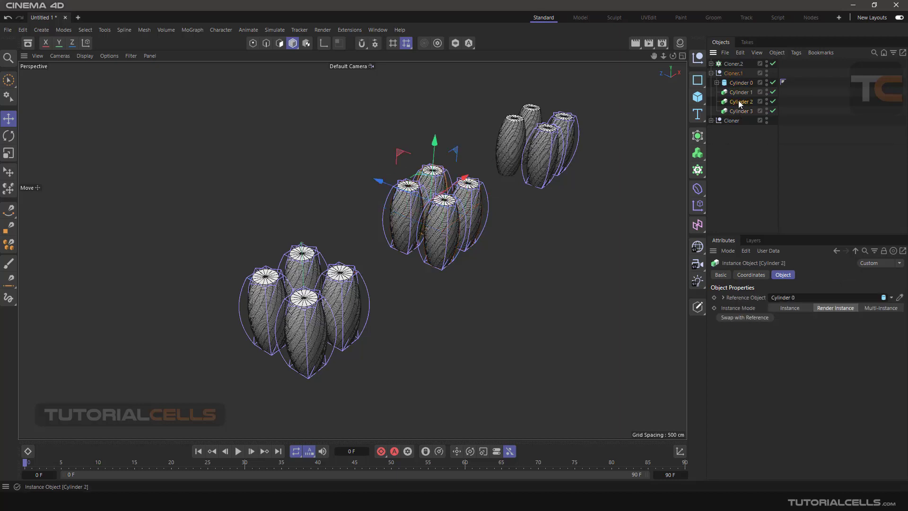
left_click(738, 110)
left_click(736, 84)
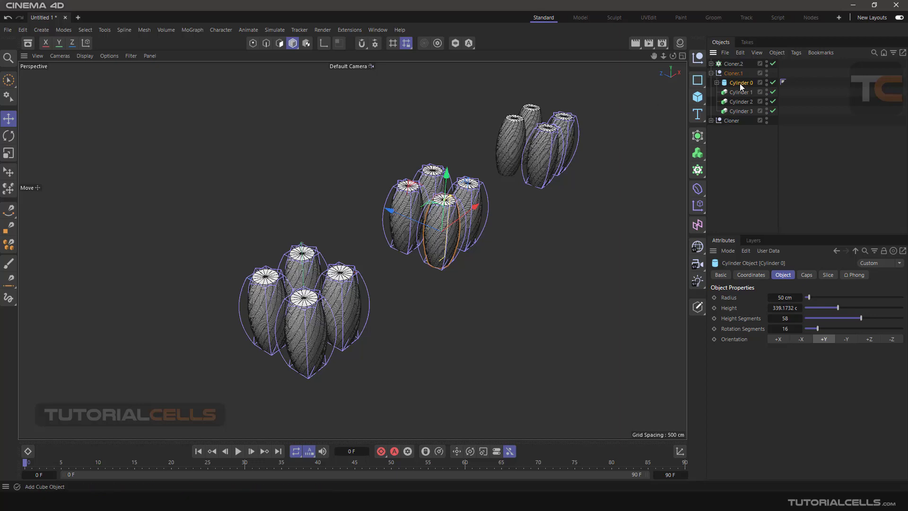
left_click(711, 73)
Step: Make Cloner.2 editable and inspect its resulting Null and Instance object
left_click(728, 65)
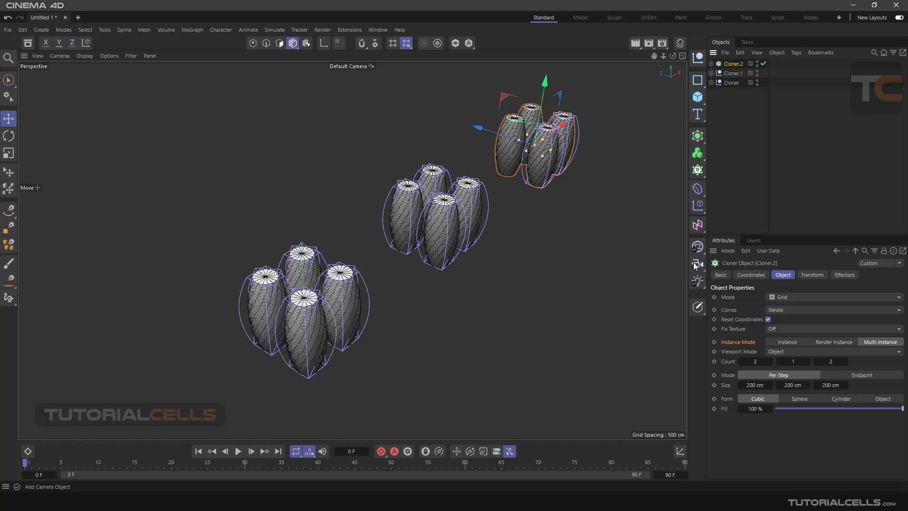
left_click(698, 306)
left_click(711, 63)
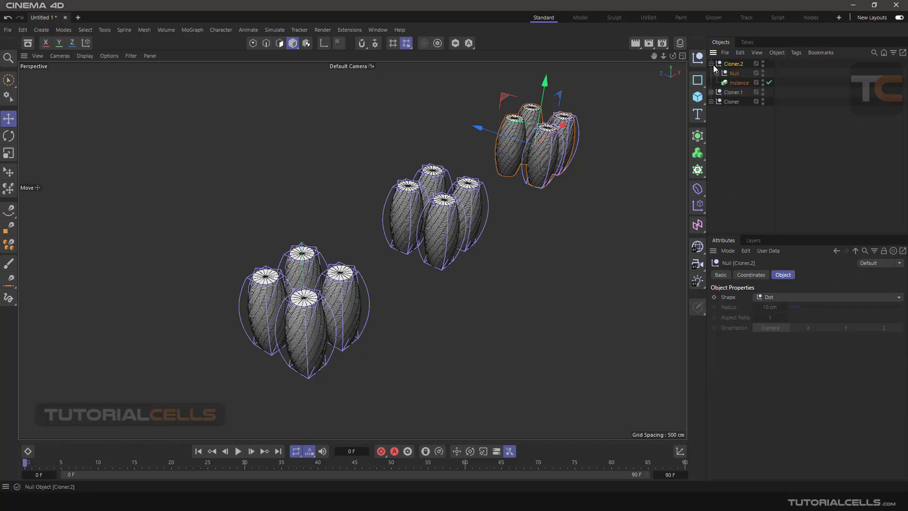
left_click(733, 85)
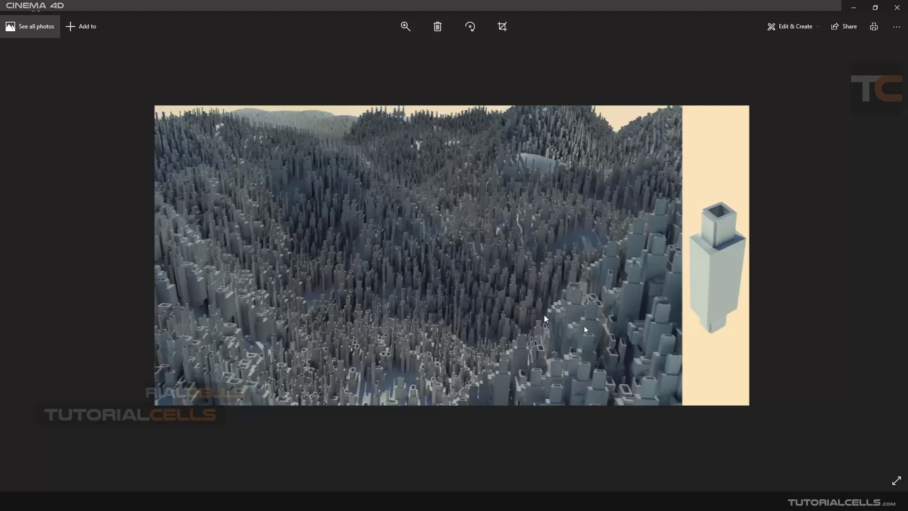
Step: Minimize the Photos viewer and check Cylinders 0–3 inside the Cloner group
left_click(853, 7)
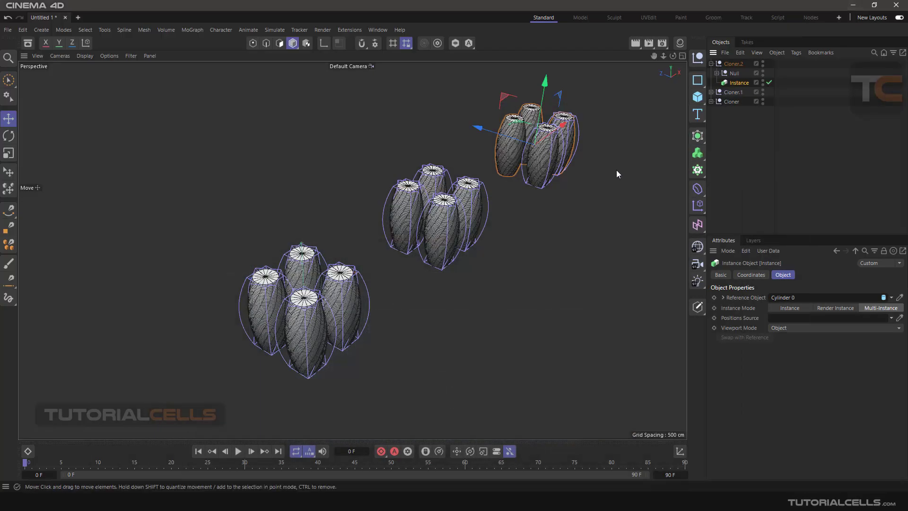
left_click(711, 64)
left_click(710, 82)
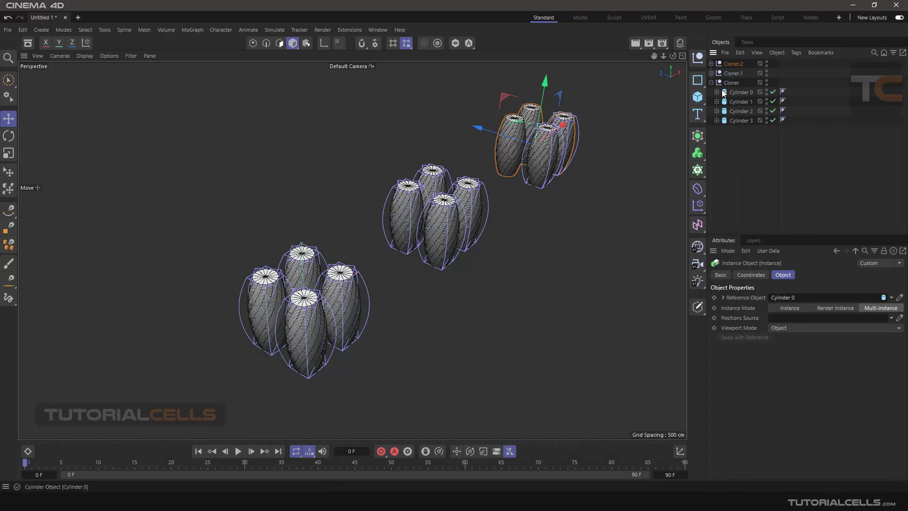
left_click(737, 92)
left_click(737, 101)
left_click(738, 110)
left_click(739, 121)
left_click(710, 83)
Step: Inspect Cloner.1's instance Cylinders 1–3 and the original Cylinder 0
left_click(711, 73)
left_click(728, 94)
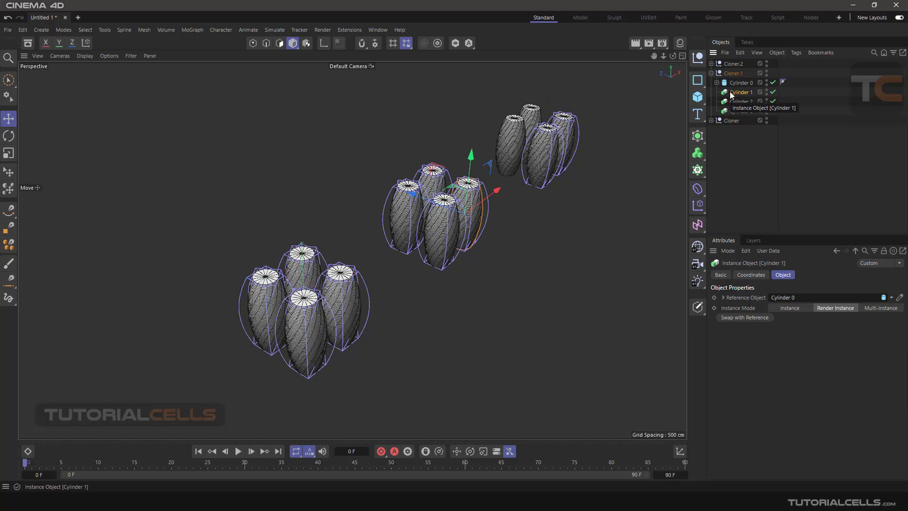
left_click(736, 100)
left_click(738, 110)
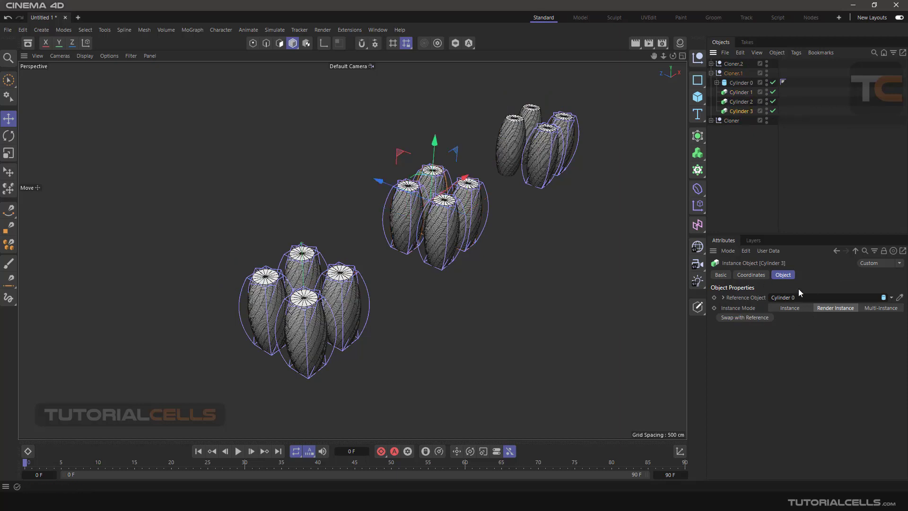
left_click(733, 83)
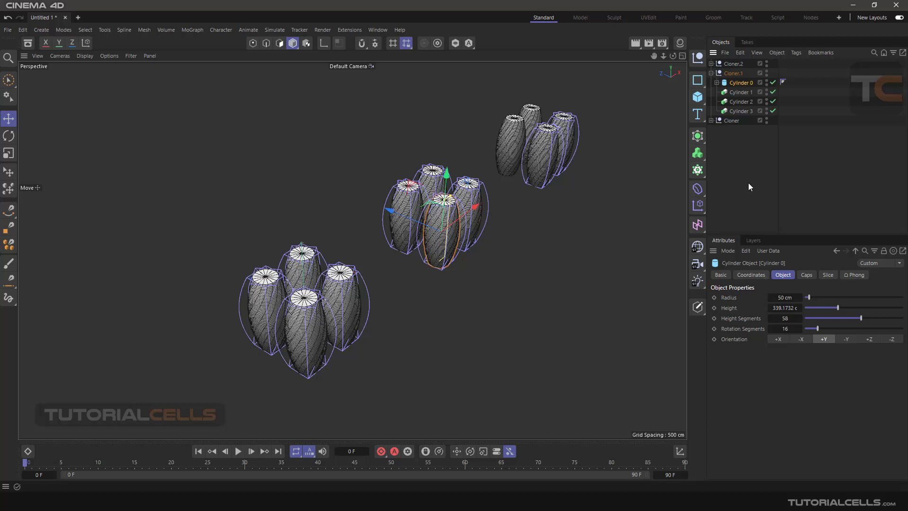
left_click(710, 73)
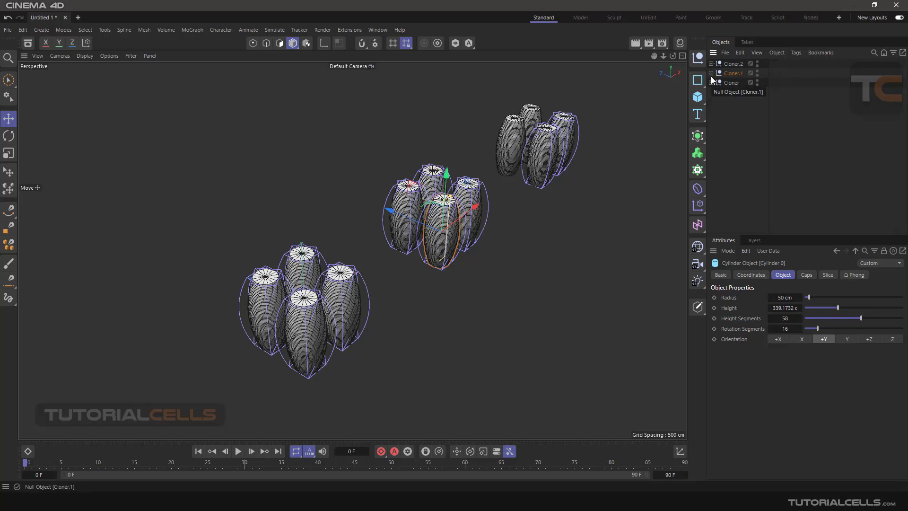
Step: Box-select Cloner, Cloner.1 and Cloner.2 and delete them
left_click(720, 101)
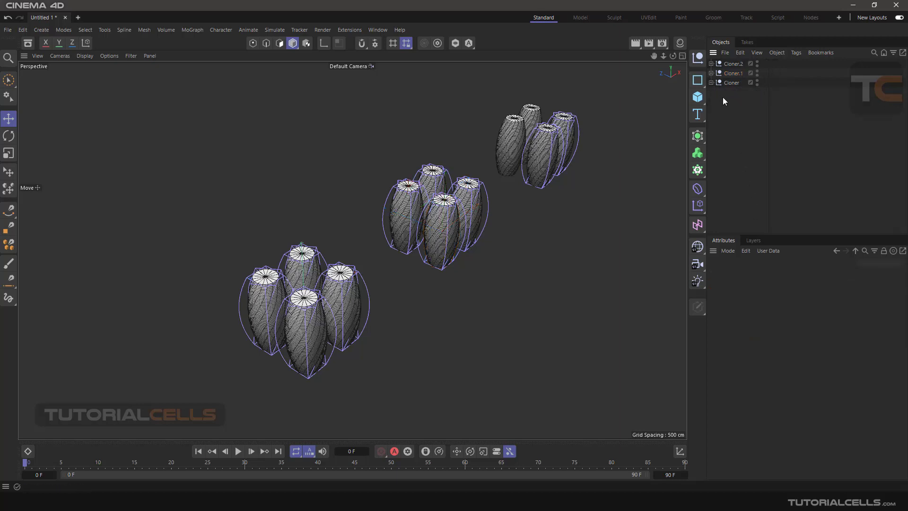
left_click(724, 81)
left_click(725, 75)
left_click(727, 64)
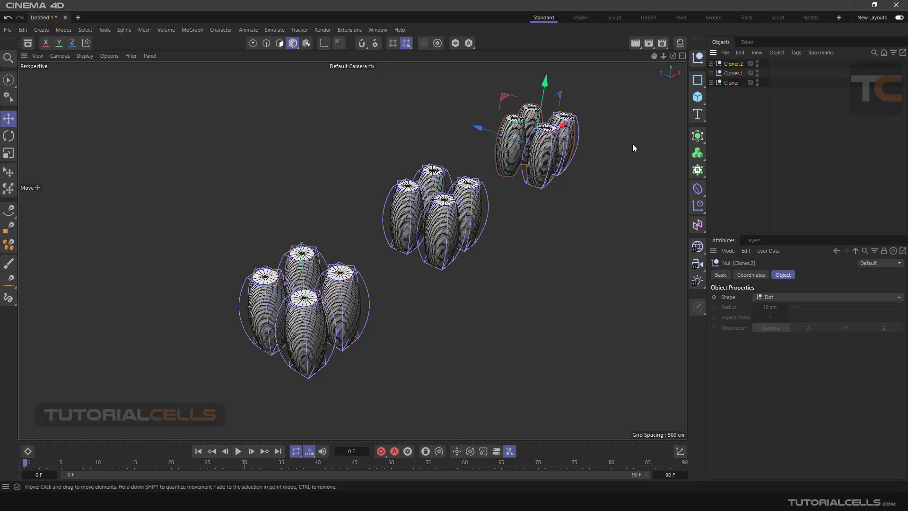
left_click_drag(723, 120, 714, 59)
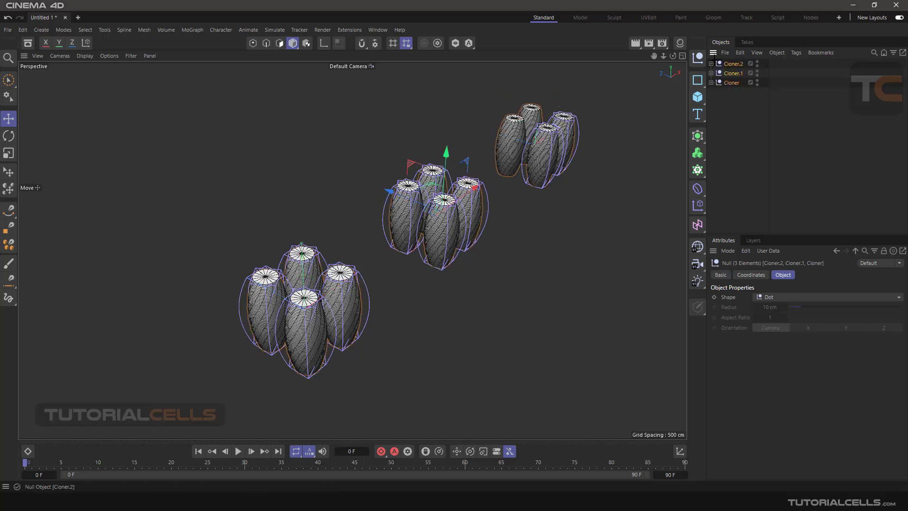
key("Delete")
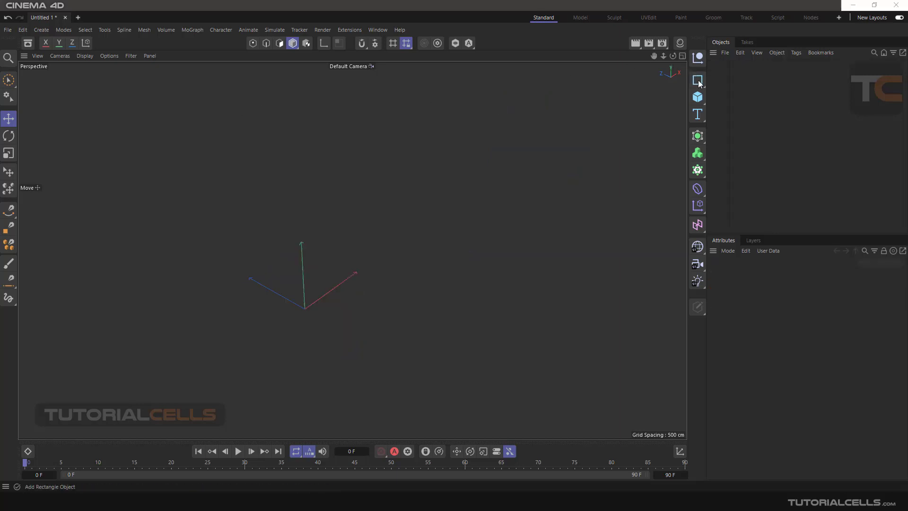
Step: Add a Cylinder and an Instance of it, moved to the cylinder's right
left_click(697, 97)
left_click(778, 115)
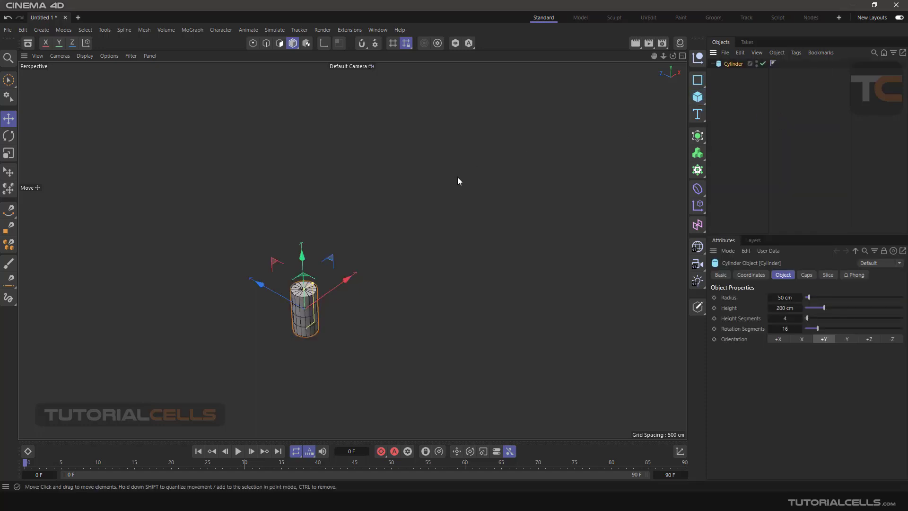
middle_click_drag(336, 294, 396, 246, "alt")
scroll(379, 215, "up", 3)
scroll(380, 215, "up", 1)
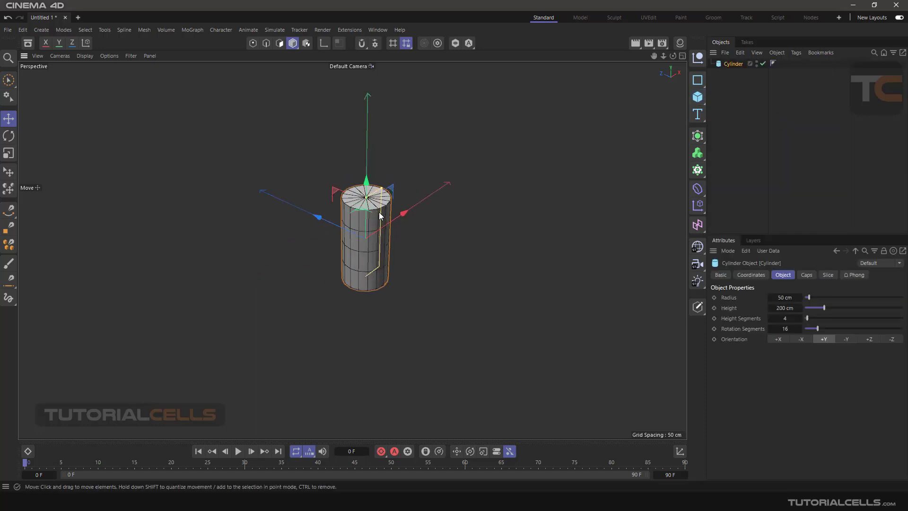
left_click(697, 136)
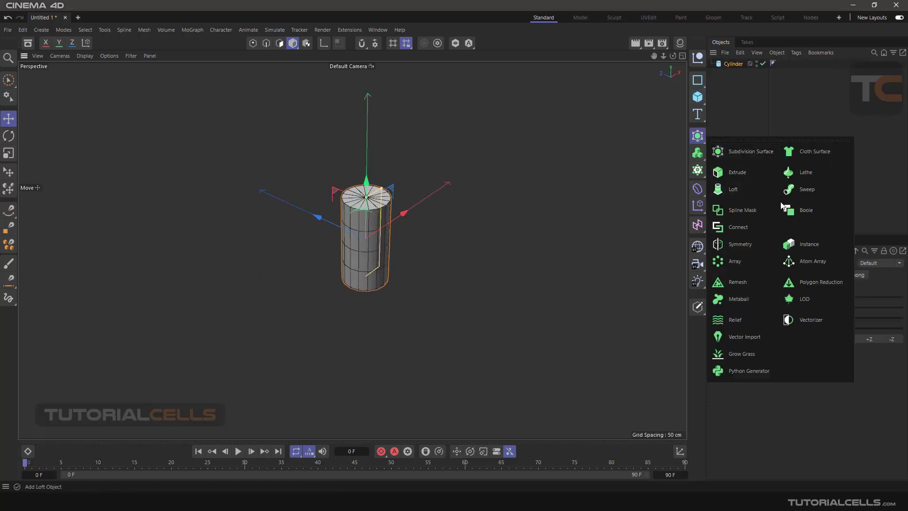
left_click(803, 244)
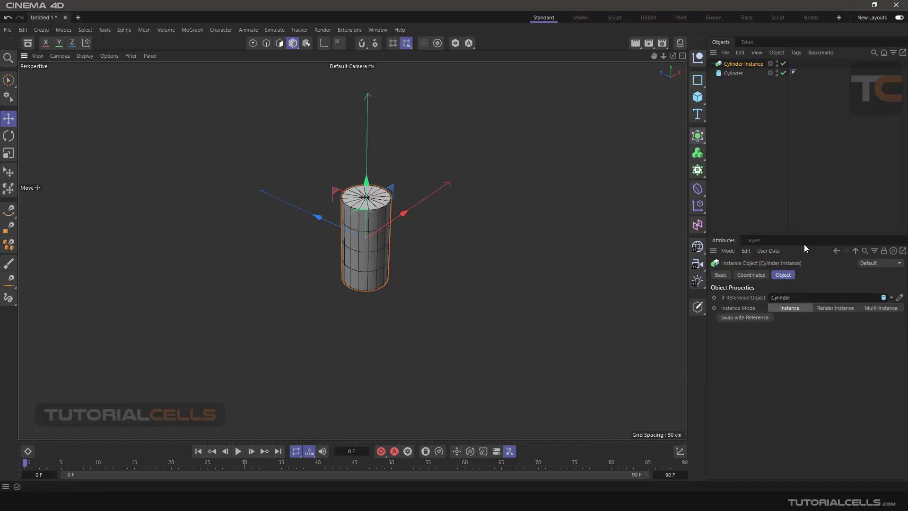
left_click_drag(366, 239, 545, 296)
Step: Make the original Cylinder an editable polygon object
left_click(733, 92)
left_click_drag(571, 164, 250, 179, "alt")
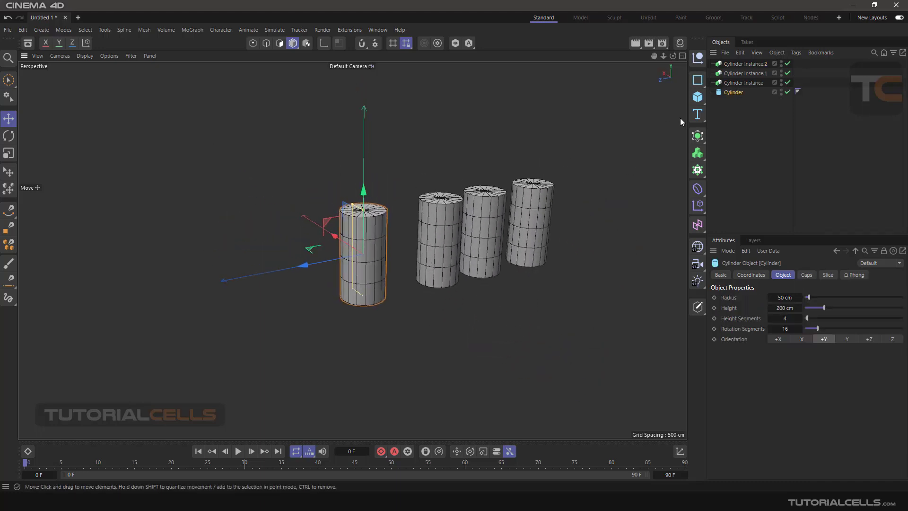
left_click(698, 306)
scroll(331, 232, "up", 2)
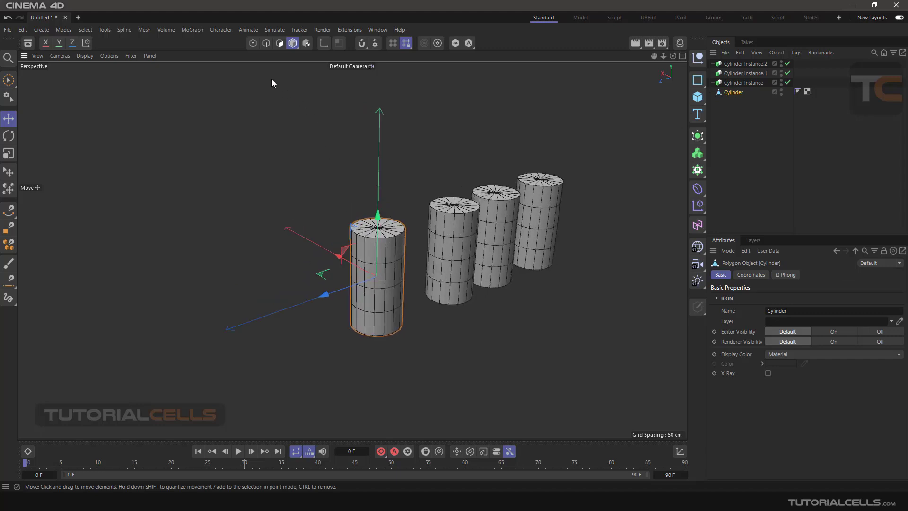
Step: In polygon mode, test pulling up the cylinder's top cap polygon
left_click(280, 43)
left_click(360, 231)
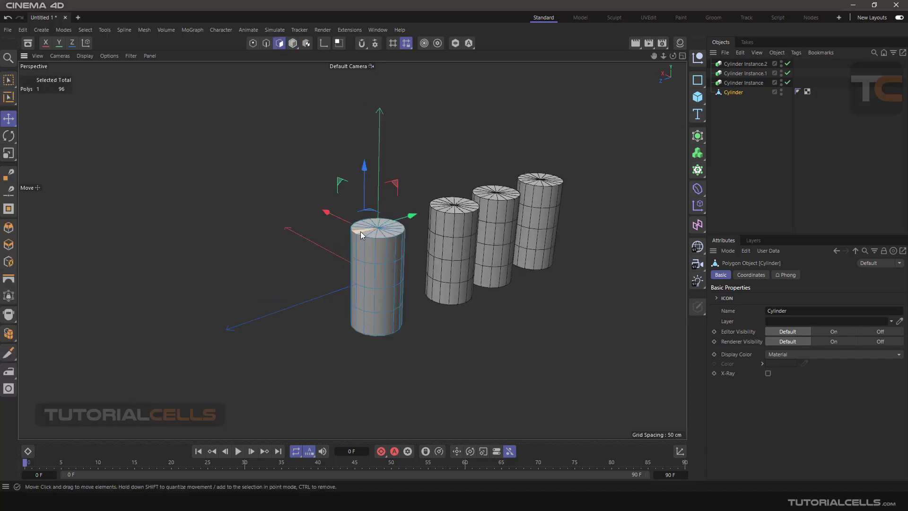
left_click_drag(366, 182, 365, 122)
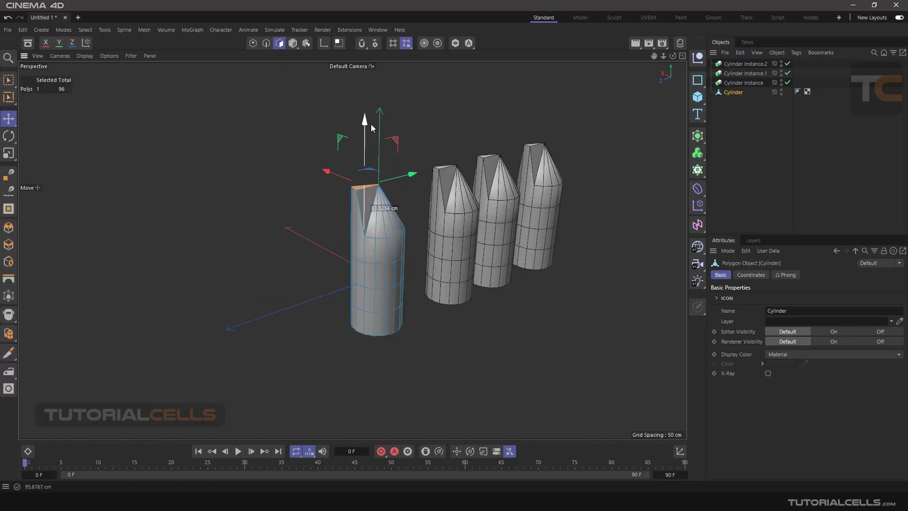
key("ctrl+z")
left_click_drag(364, 172, 365, 128, "ctrl")
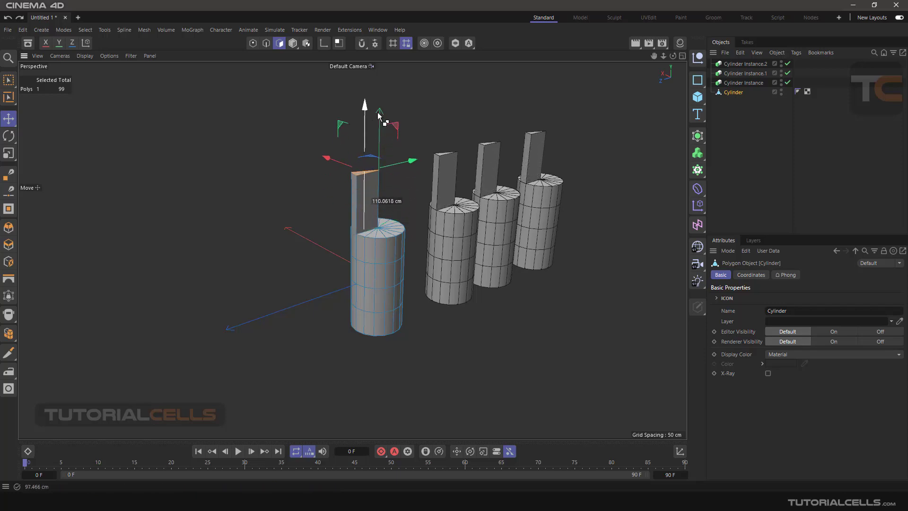
left_click_drag(507, 213, 470, 206, "alt")
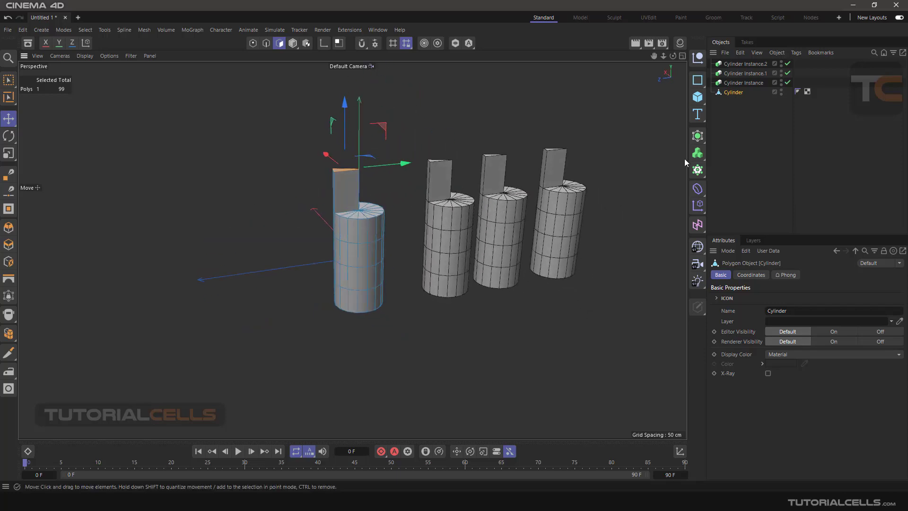
Step: Select all objects and delete them, leaving an empty scene
key("ctrl+a")
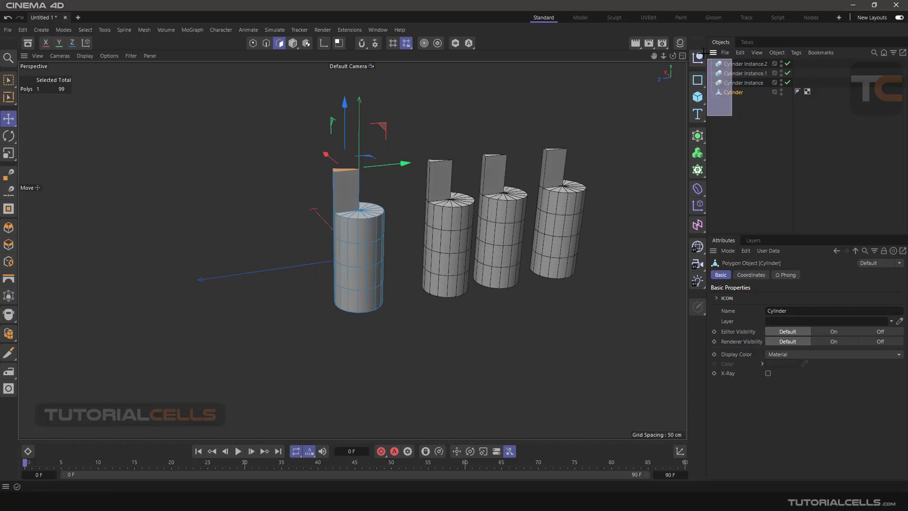
key("Delete")
left_click_drag(379, 236, 412, 263, "alt")
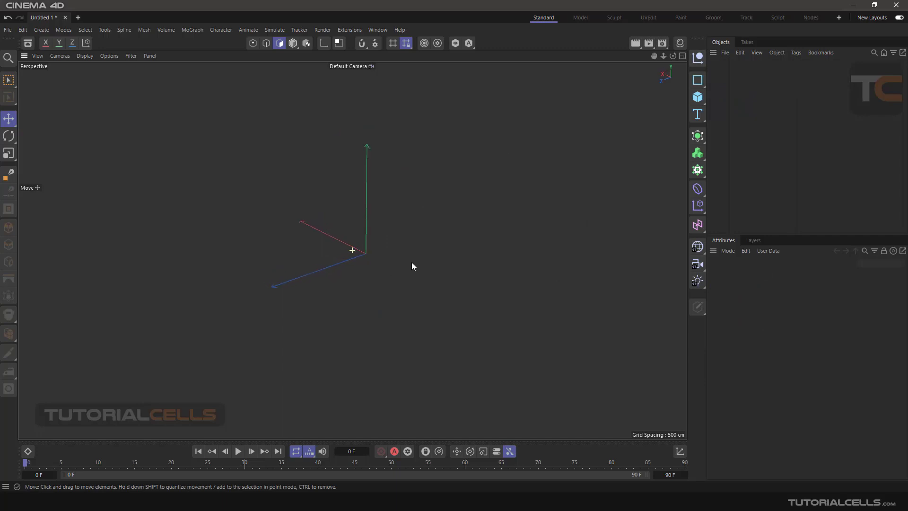
Step: Add a new Cylinder primitive and scale it down
left_click(702, 101)
left_click(769, 113)
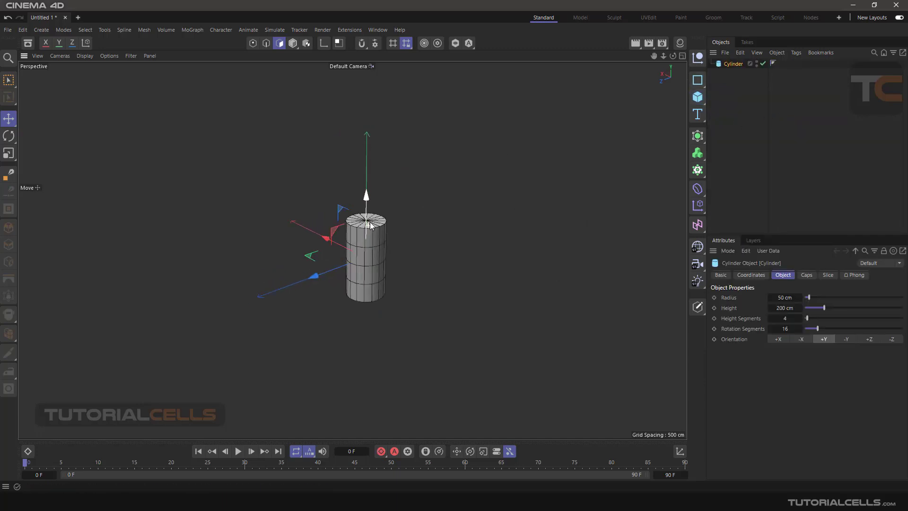
left_click_drag(395, 224, 257, 325, "alt")
left_click(10, 155)
right_click_drag(457, 222, 404, 229, "alt")
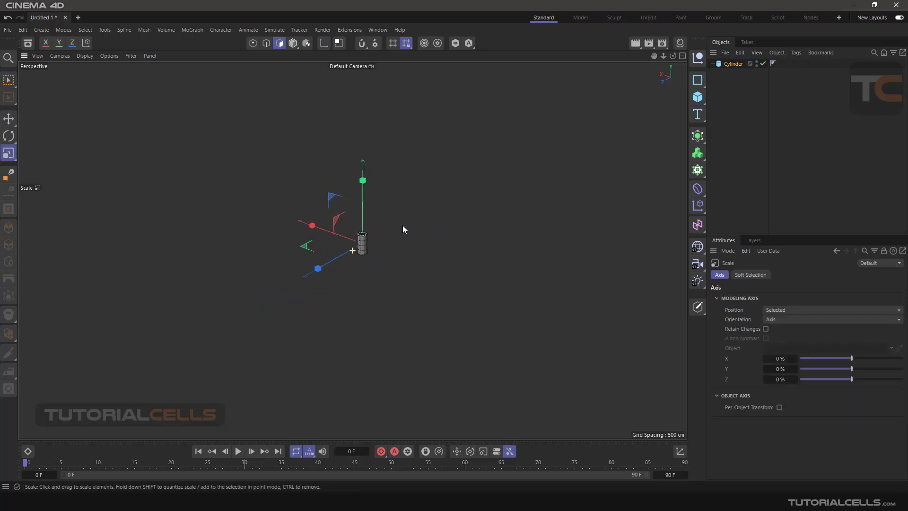
Step: Add a Cylinder Instance and set its Instance Mode to Multi-Instance
left_click(697, 169)
left_click(697, 136)
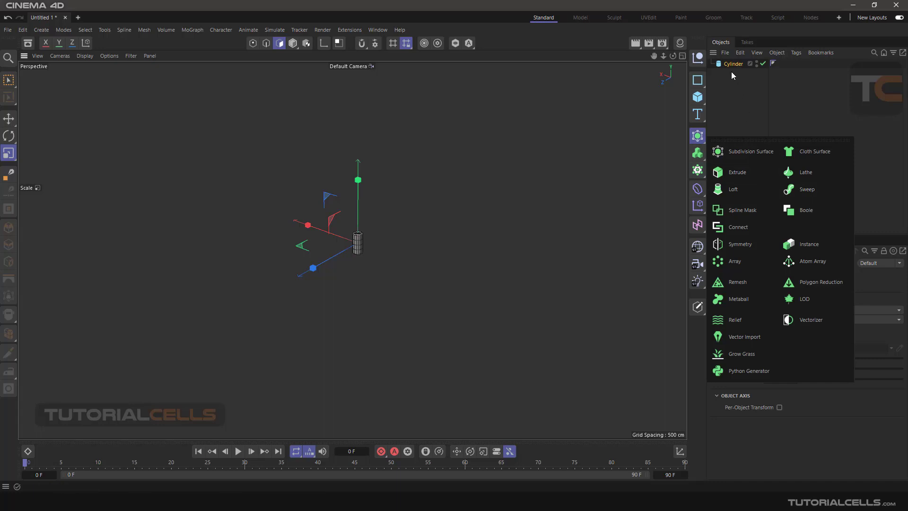
left_click(801, 241)
left_click(867, 308)
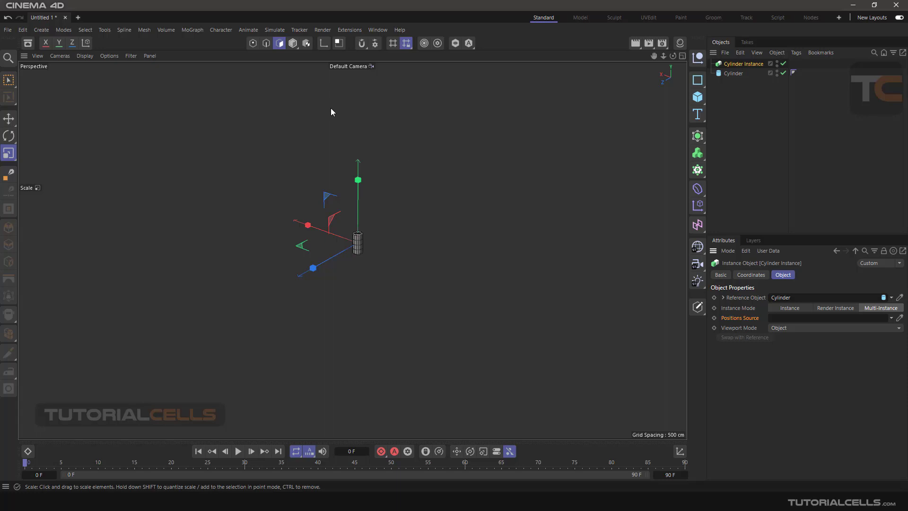
left_click(197, 32)
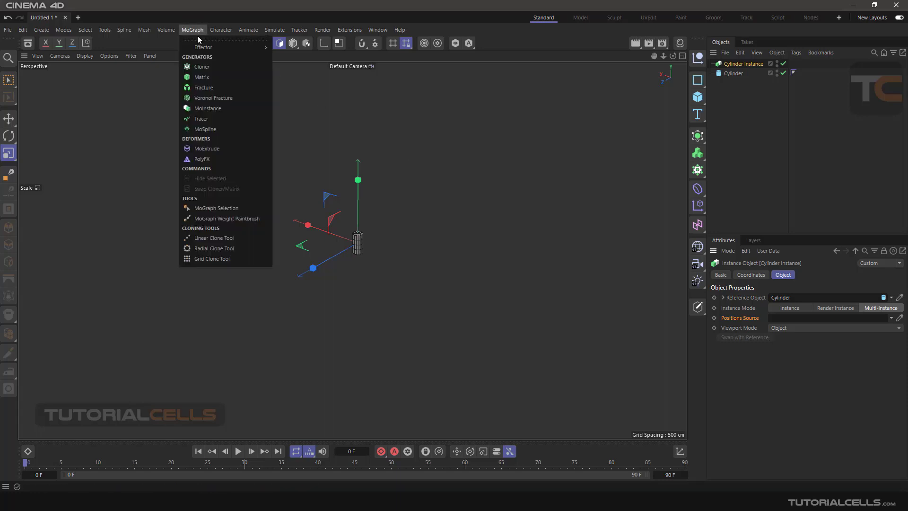
Step: Add a MoGraph Matrix object to the scene
left_click(80, 125)
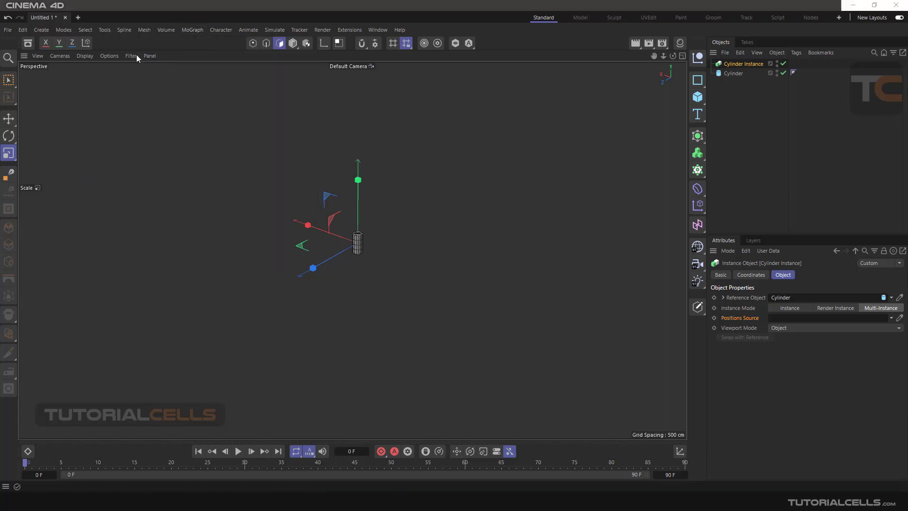
left_click(192, 29)
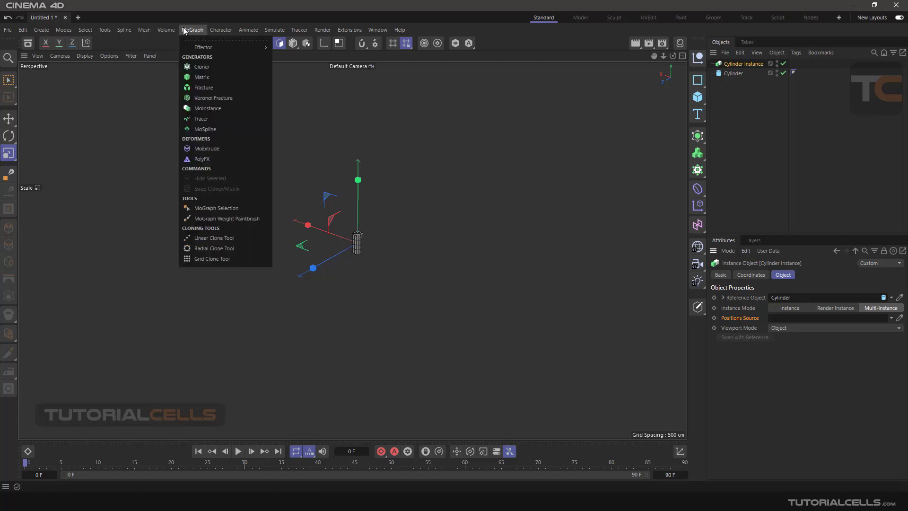
left_click(212, 78)
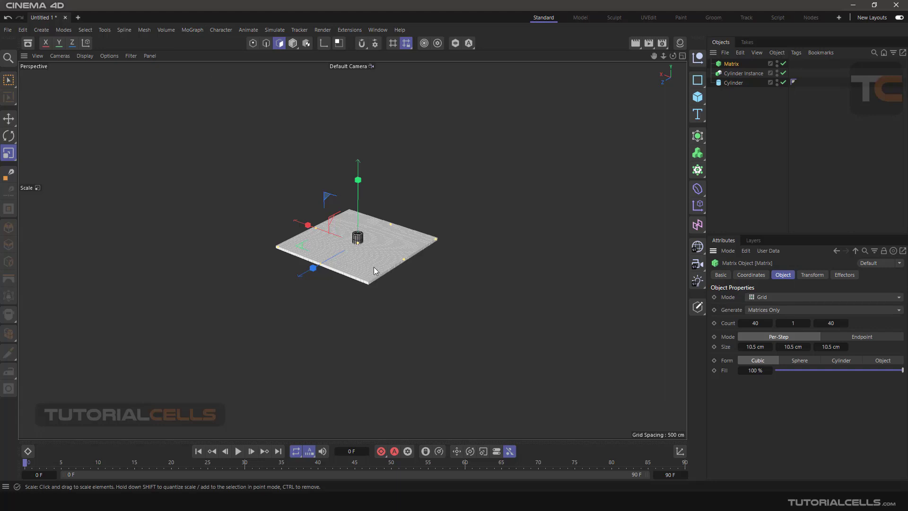
middle_click_drag(375, 251, 401, 267)
mouse_move(436, 273)
left_mouse_down()
mouse_move(469, 286)
mouse_move(449, 279)
left_mouse_up()
Step: Drag the Matrix's size handles outward to spread its grid points widely
left_click(8, 118)
left_click(292, 43)
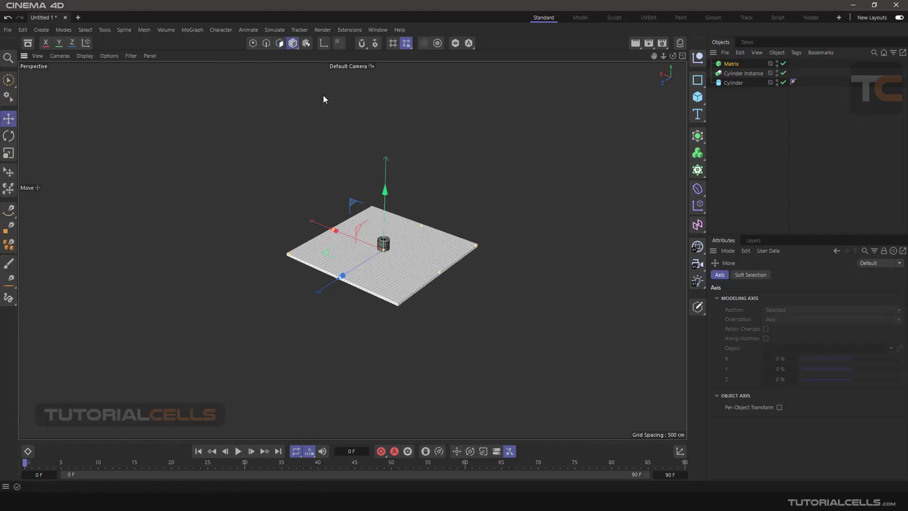
left_click_drag(441, 273, 512, 300)
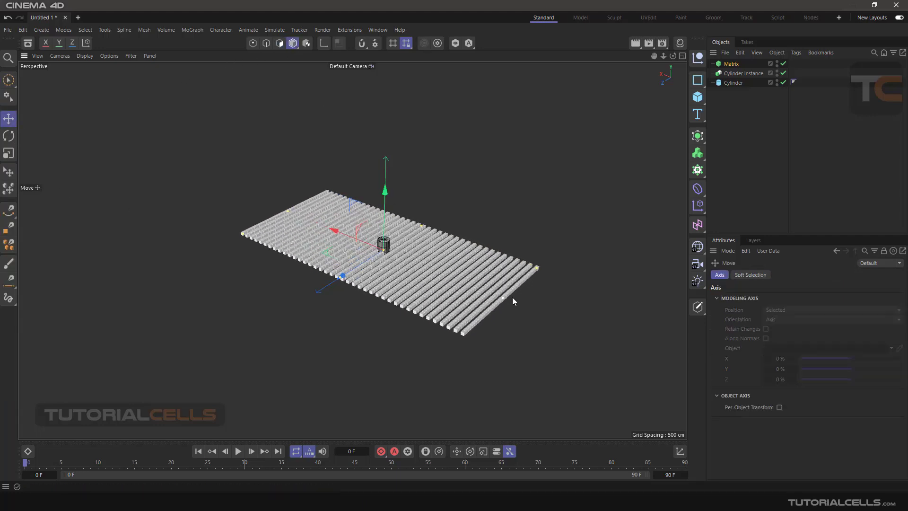
left_click_drag(421, 225, 500, 161)
scroll(520, 288, "down", 6)
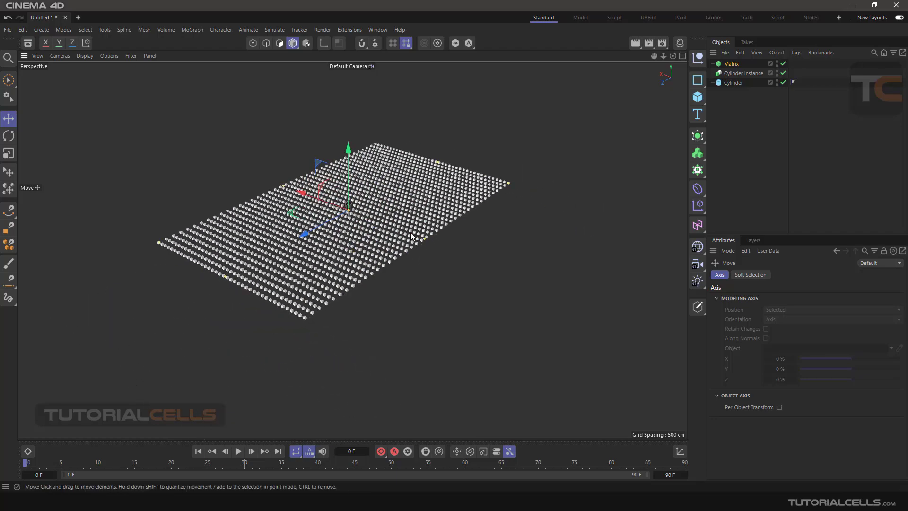
left_click_drag(424, 237, 551, 305)
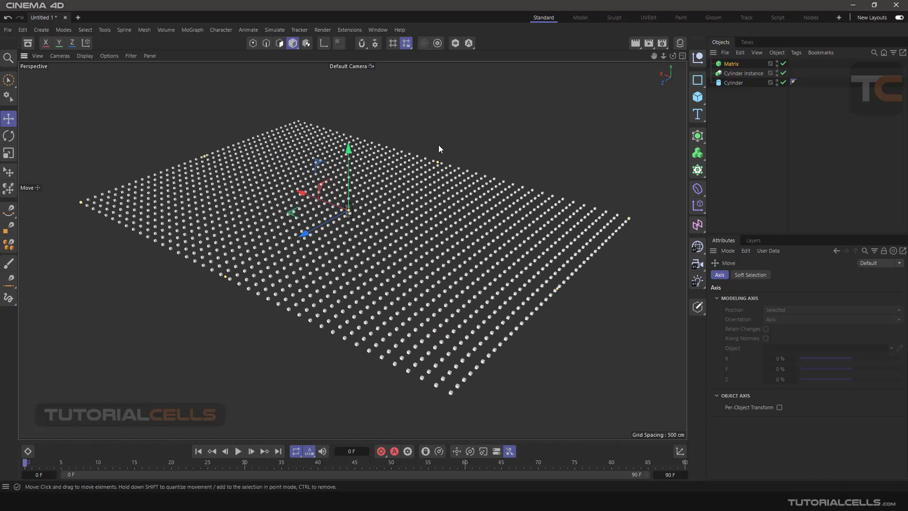
left_click_drag(437, 162, 458, 155)
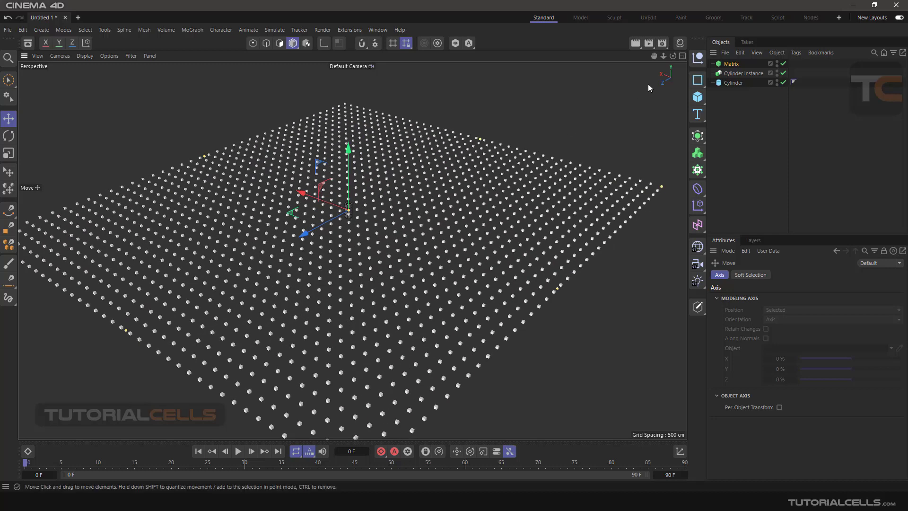
left_click(697, 79)
left_click(695, 97)
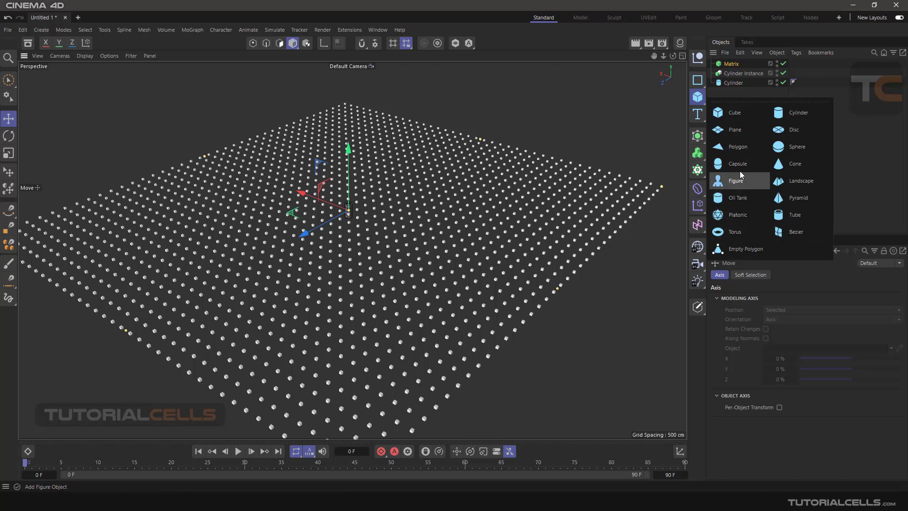
Step: Add a Landscape primitive, then delete it
left_click(786, 187)
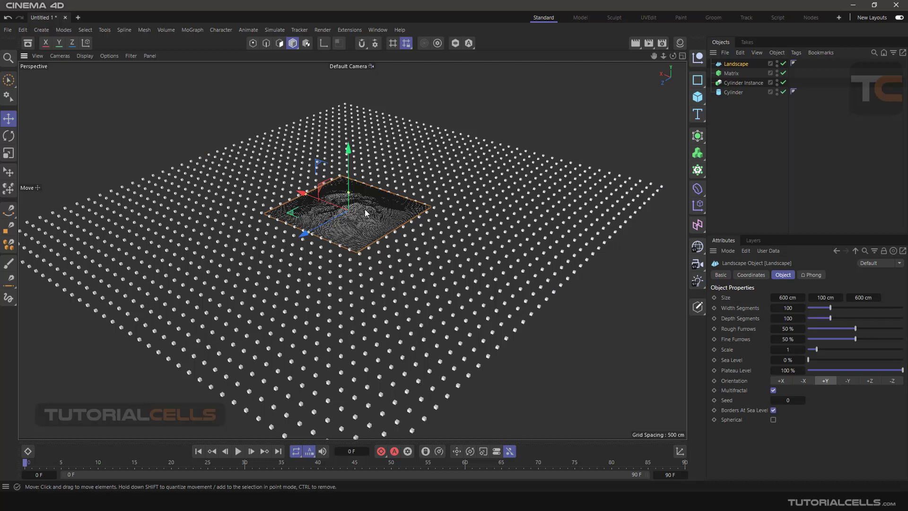
key("Delete")
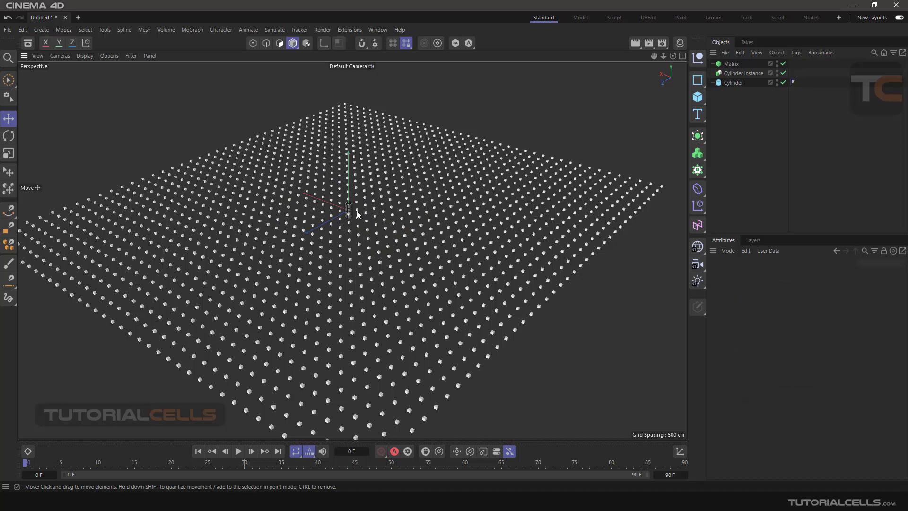
scroll(365, 209, "up", 10)
scroll(379, 209, "down", 10)
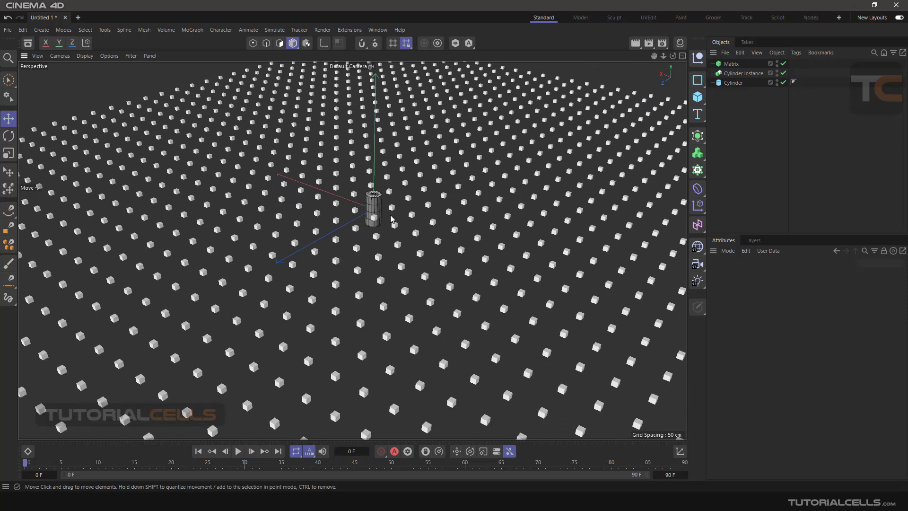
Step: Widen the Matrix spacing to about 95 cm along Z and 82 cm along X
left_click(485, 219)
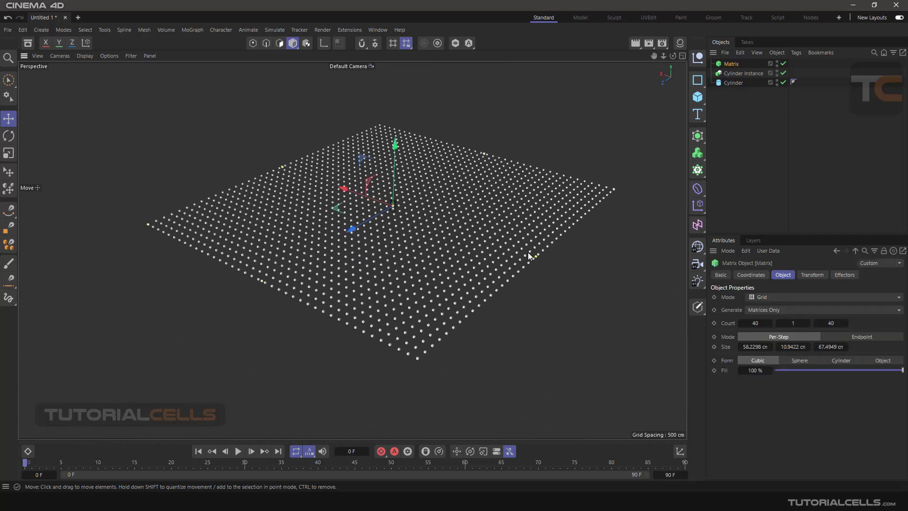
left_click_drag(535, 257, 519, 190, "alt")
left_click_drag(484, 153, 514, 136)
left_click_drag(579, 274, 597, 280)
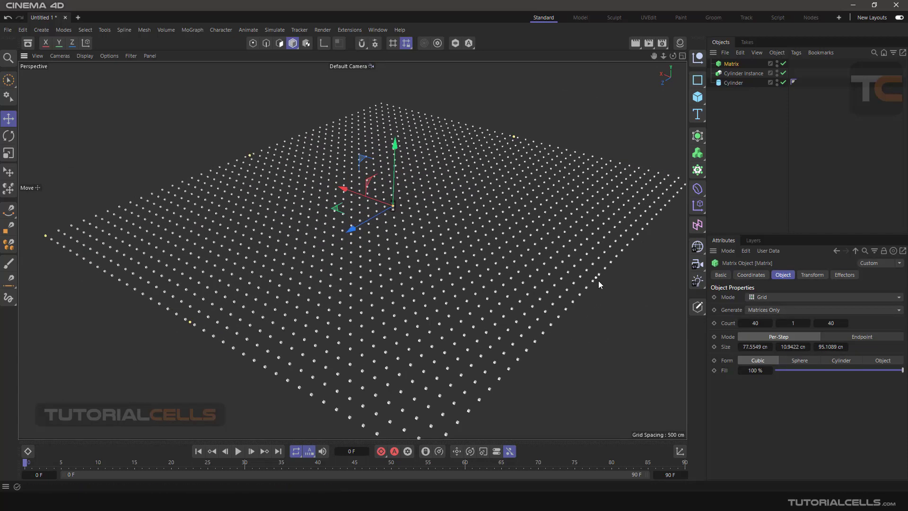
scroll(380, 203, "up", 10)
Step: Drop Matrix into Cylinder Instance's Positions Source field and zoom out over the cylinder grid
scroll(381, 204, "up", 2)
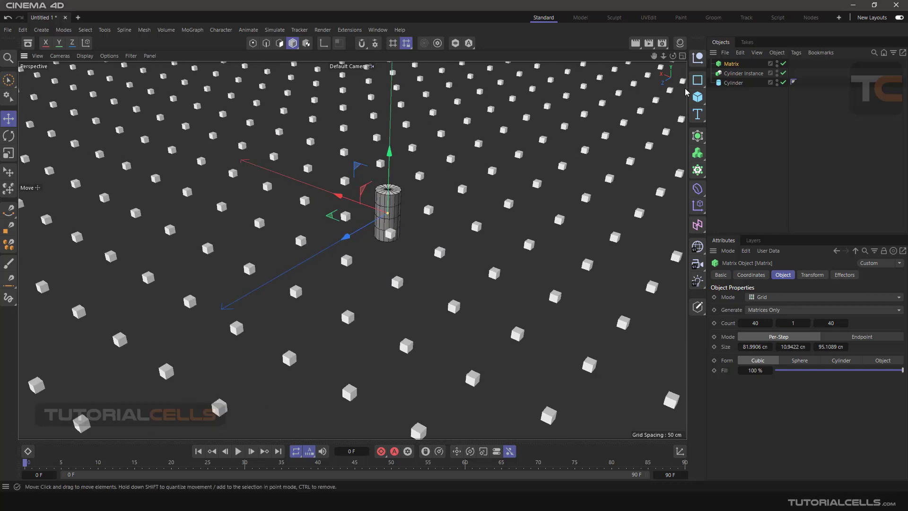
left_click(734, 74)
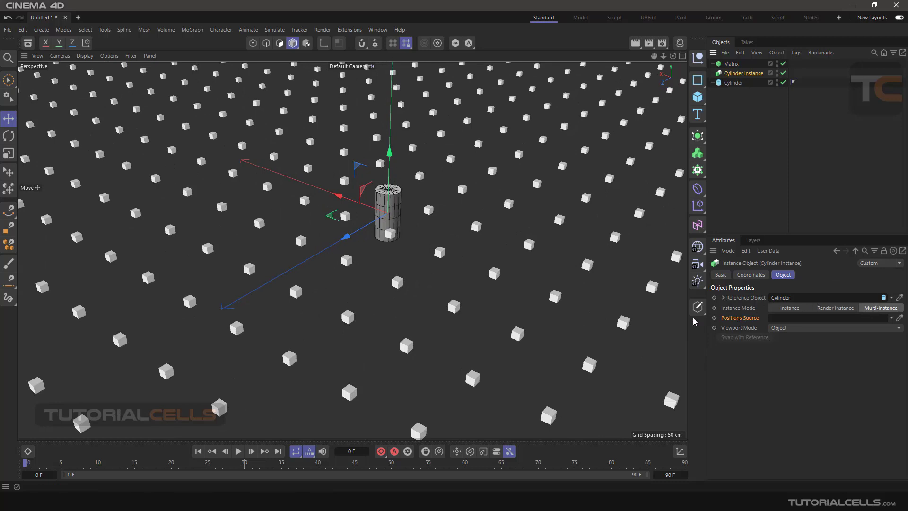
left_click_drag(731, 63, 784, 320)
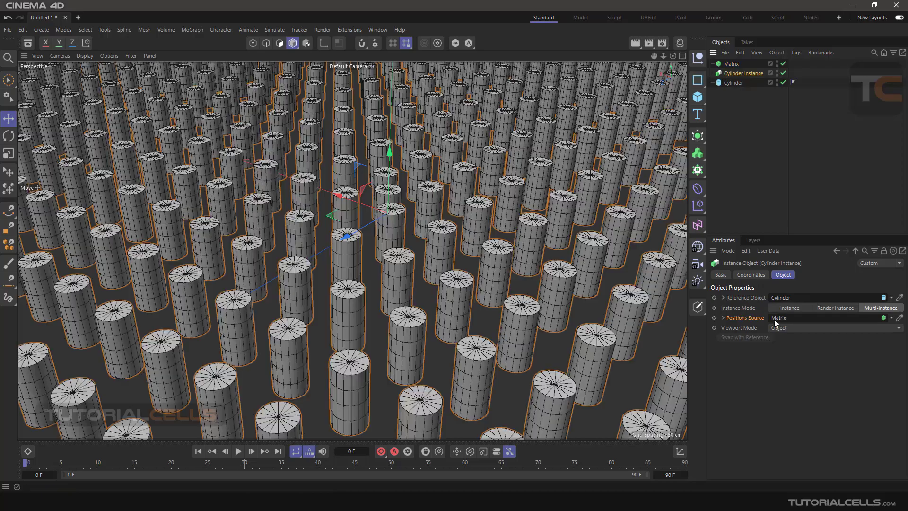
scroll(416, 213, "down", 5)
mouse_move(428, 214)
left_mouse_down("alt")
mouse_move(430, 191)
mouse_move(439, 235)
mouse_move(416, 211)
mouse_move(413, 237)
mouse_move(406, 209)
mouse_move(531, 207)
mouse_move(405, 219)
mouse_move(436, 204)
left_mouse_up("alt")
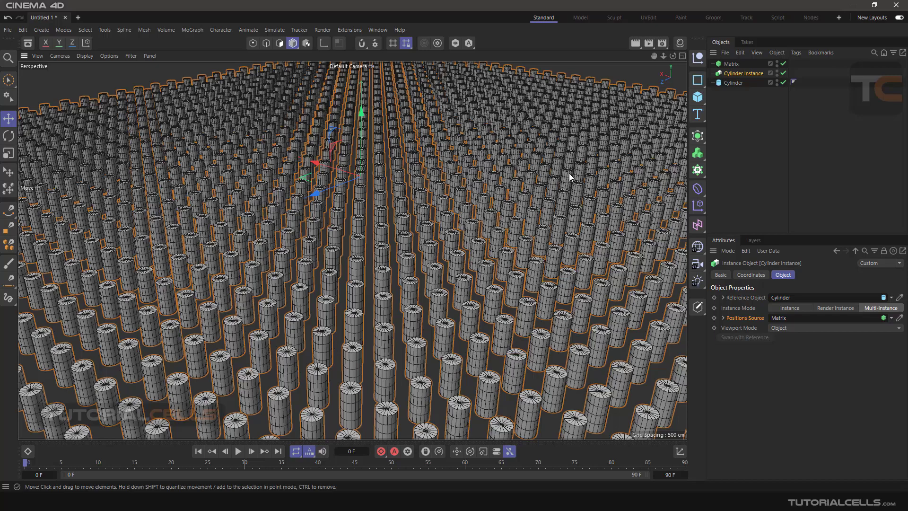
scroll(569, 173, "down", 10)
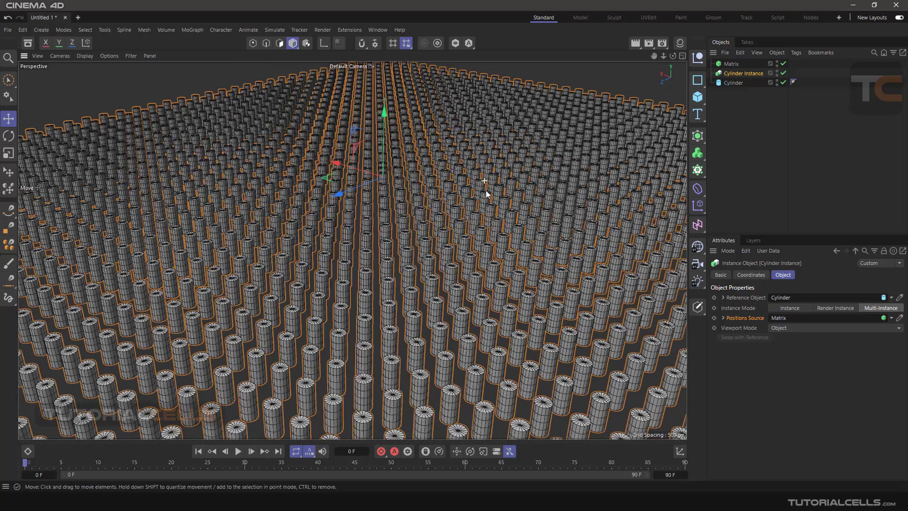
scroll(493, 215, "down", 1)
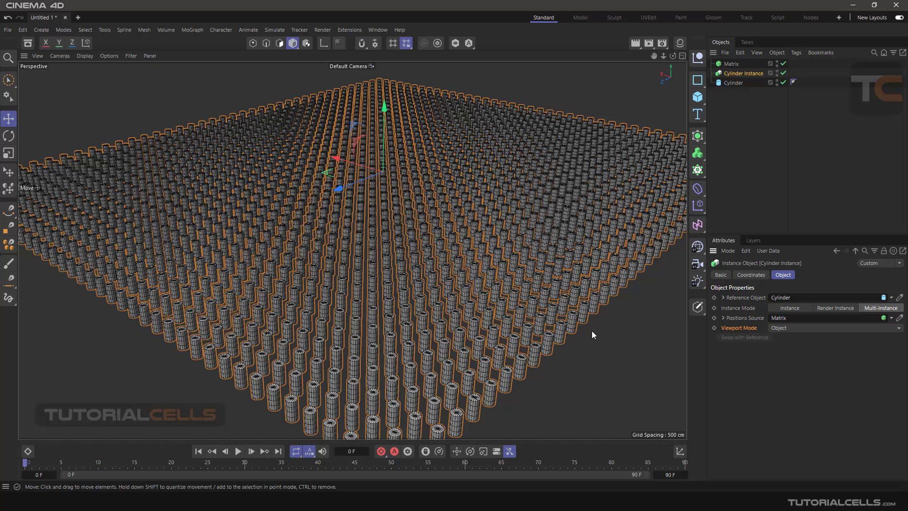
Step: Switch the instance Viewport Mode through Off, Points and Matrix
left_click(785, 328)
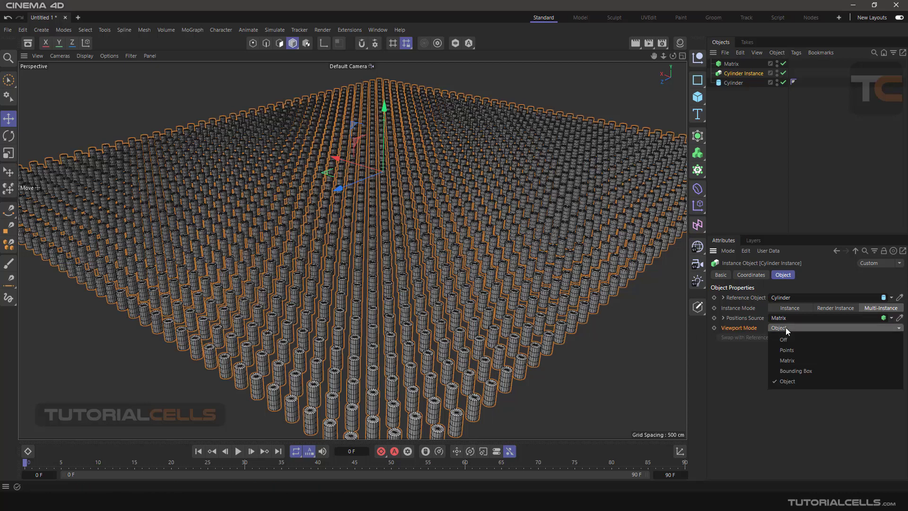
left_click(778, 339)
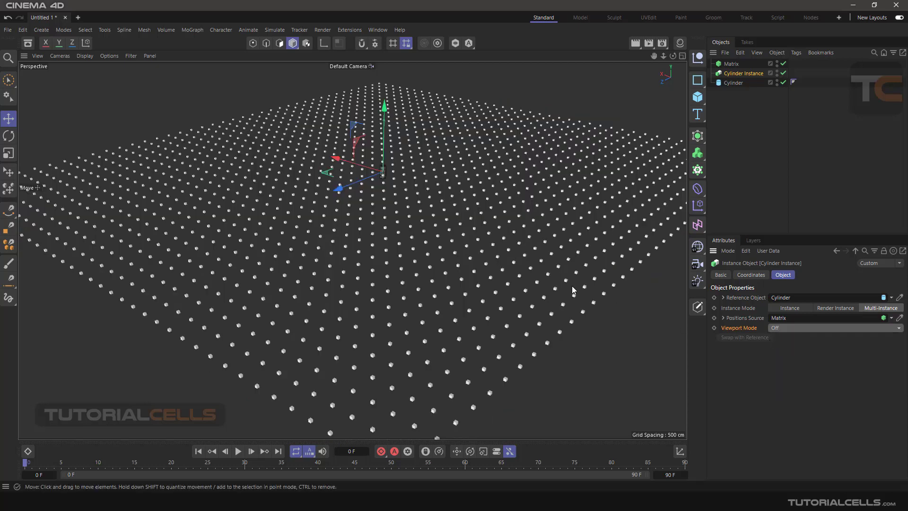
left_click(803, 328)
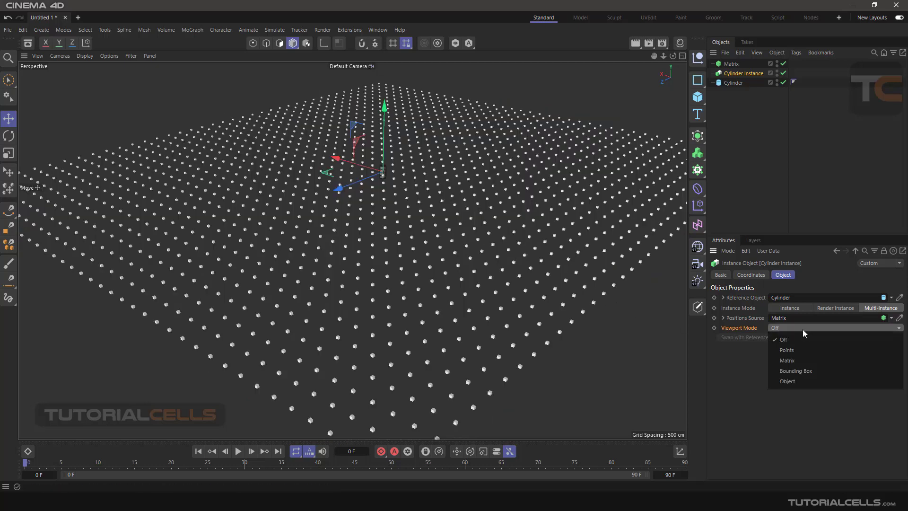
left_click(799, 349)
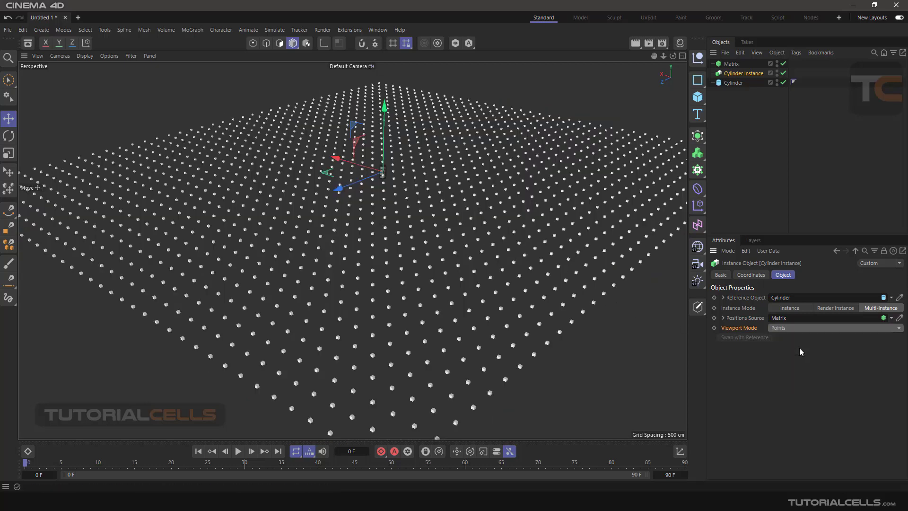
left_click(793, 329)
left_click(793, 360)
Step: Try Bounding Box, then set Viewport Mode to Object to show full cylinders
left_click(793, 328)
left_click(795, 371)
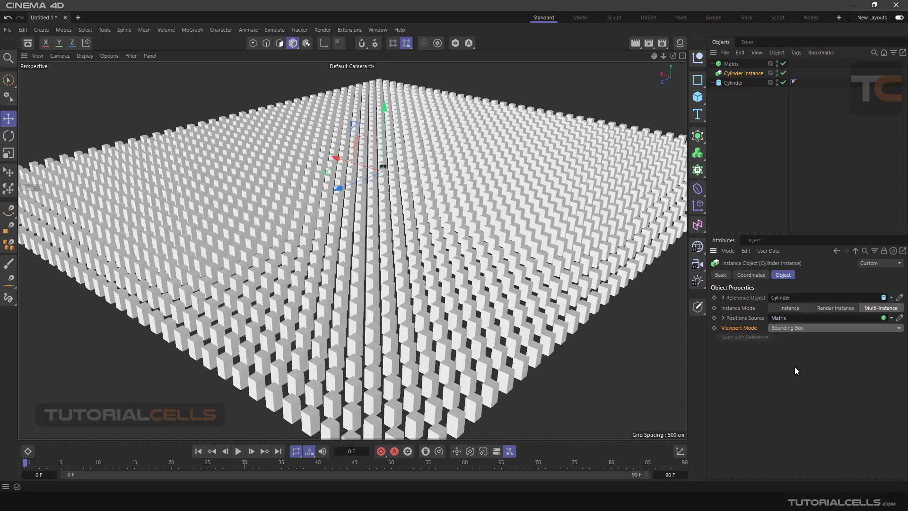
scroll(506, 260, "down", 3)
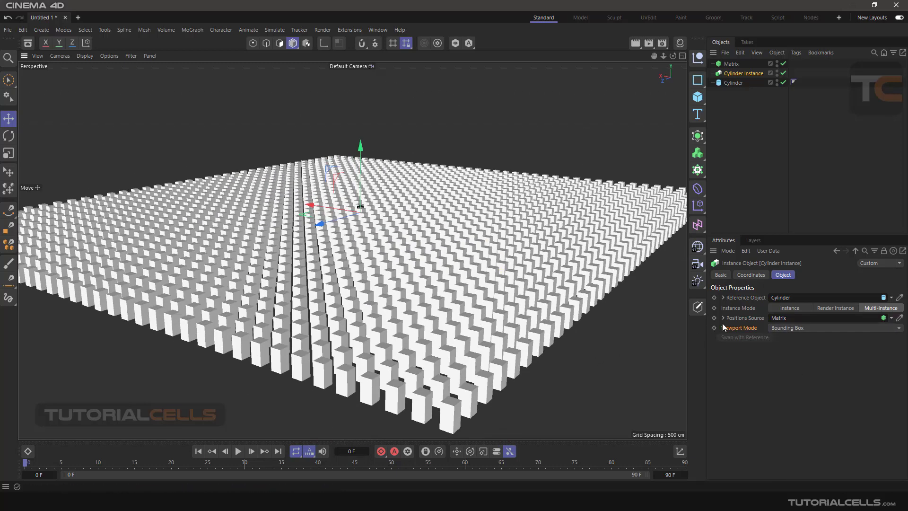
left_click(785, 328)
left_click(800, 379)
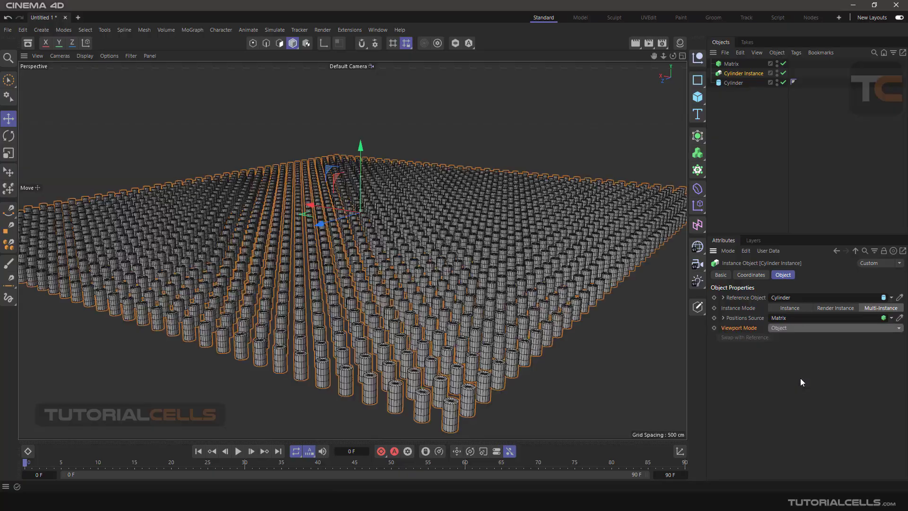
scroll(559, 257, "up", 10)
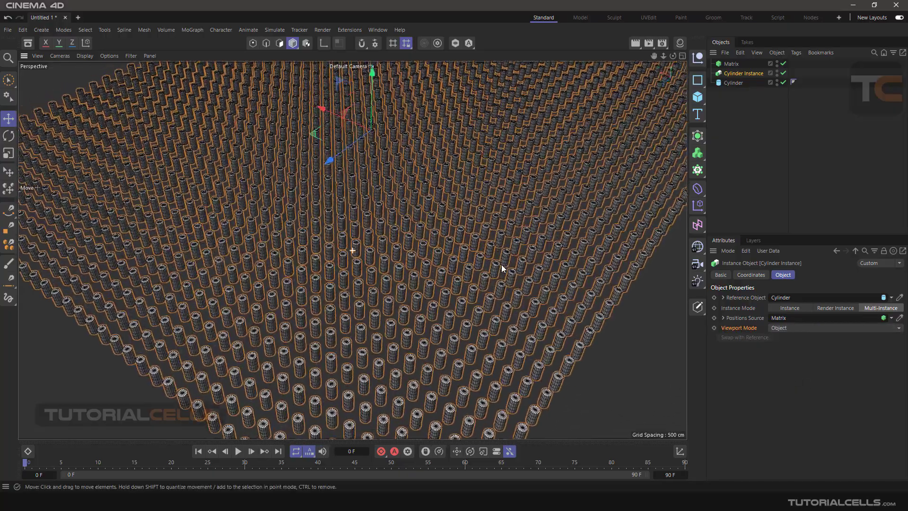
scroll(413, 215, "up", 10)
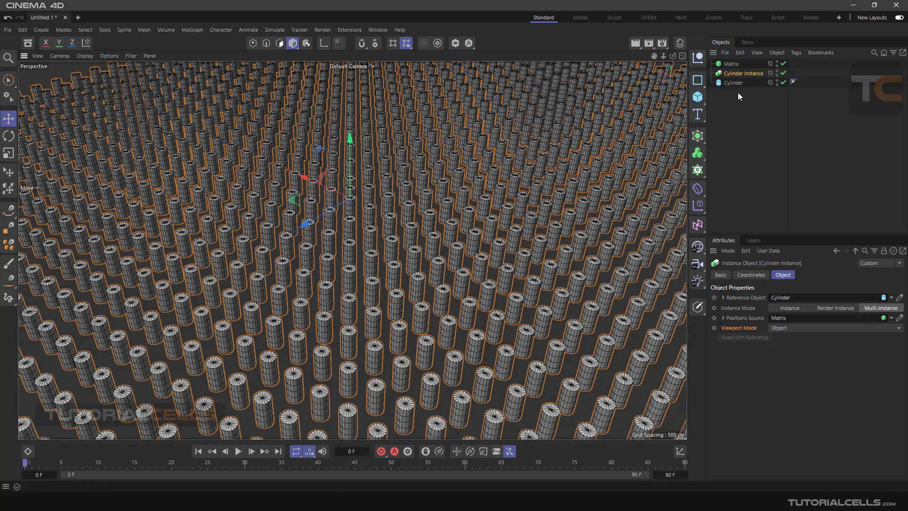
left_click(731, 65, "ctrl")
Step: Delete the Matrix and Cylinder Instance, keeping the Cylinder selected
key("Delete")
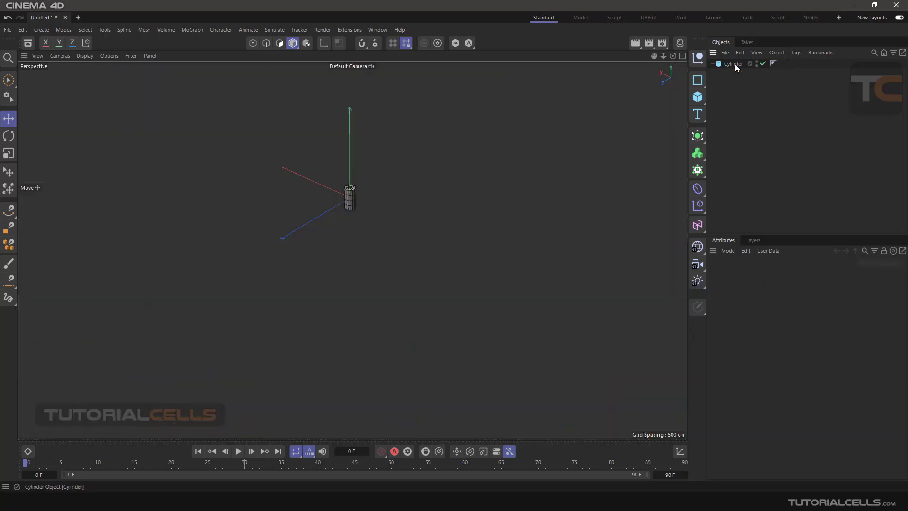
left_click(734, 64)
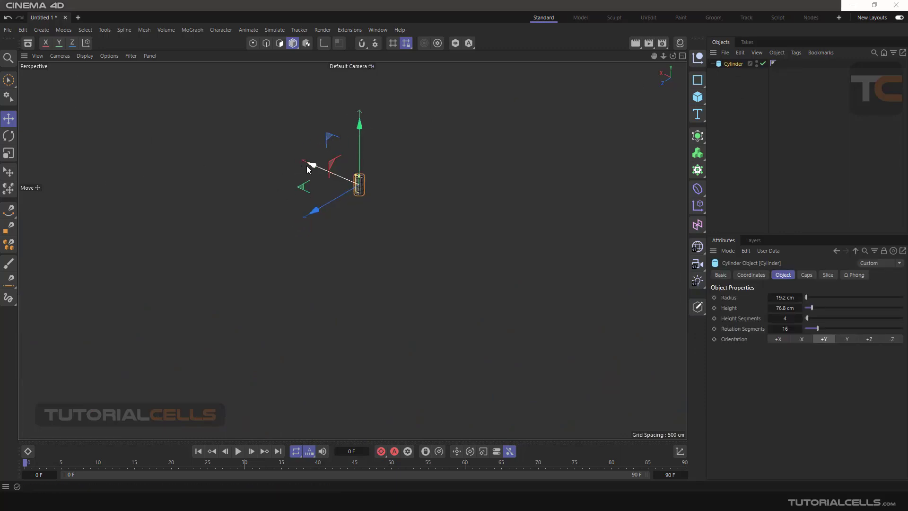
left_click(347, 188)
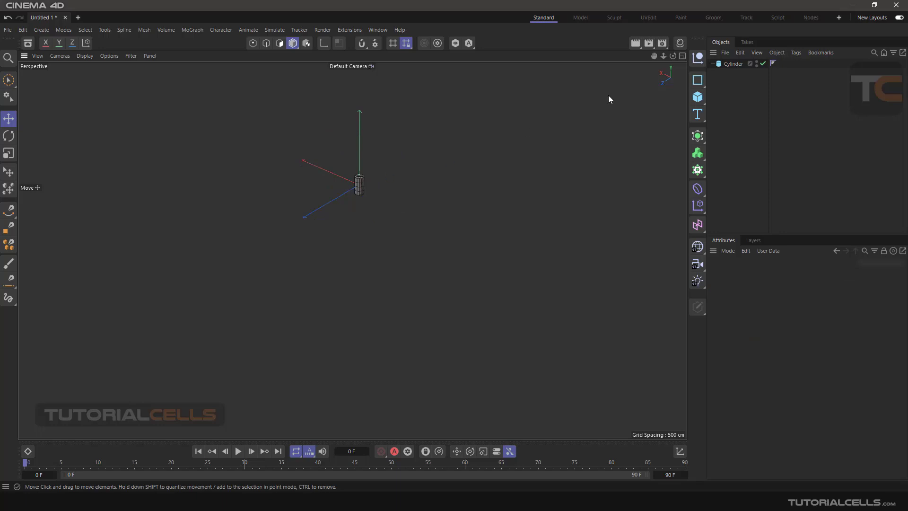
left_click(725, 64)
Step: Add a Cylinder Instance and Ctrl-drag copies along X and Z, making ten instances
left_click(696, 171)
left_click(804, 246)
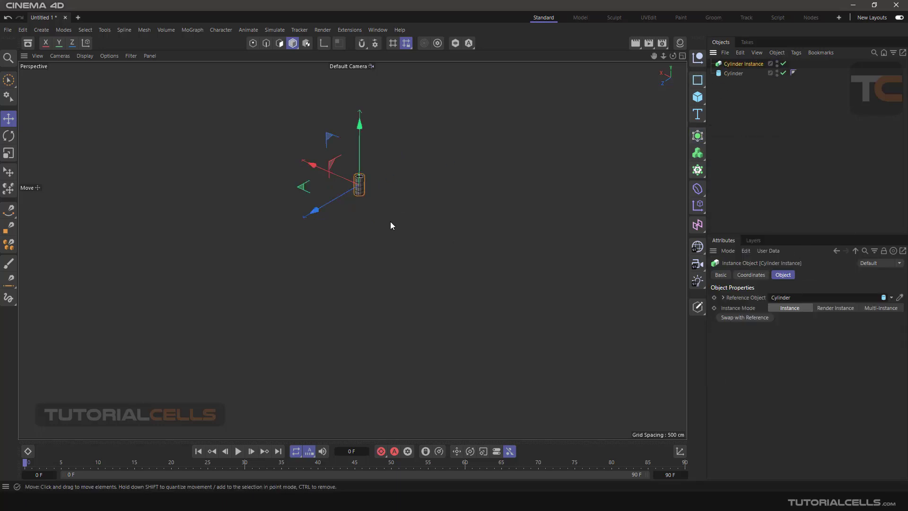
left_click_drag(359, 185, 424, 213, "ctrl")
left_click_drag(432, 268, 462, 246, "ctrl")
left_click_drag(477, 208, 558, 189, "ctrl")
left_click_drag(569, 231, 465, 339, "ctrl")
left_click(731, 159)
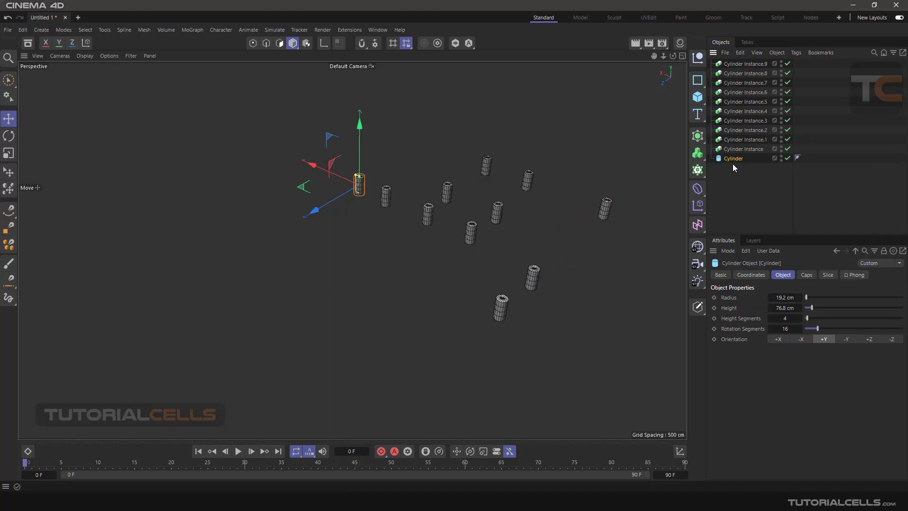
Step: Add three Null objects and nest Null inside Null.1
left_click(698, 59)
left_click(699, 59)
left_click(698, 58, "alt")
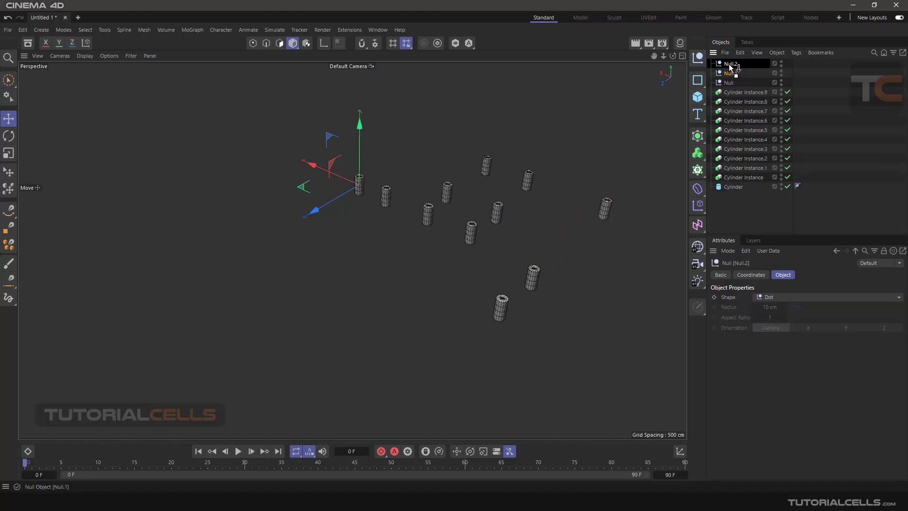
left_click_drag(728, 84, 735, 73)
Step: Move the Cylinder into Null, collapse Null.2, and select Cylinder Instance.4
left_click_drag(739, 186, 738, 83)
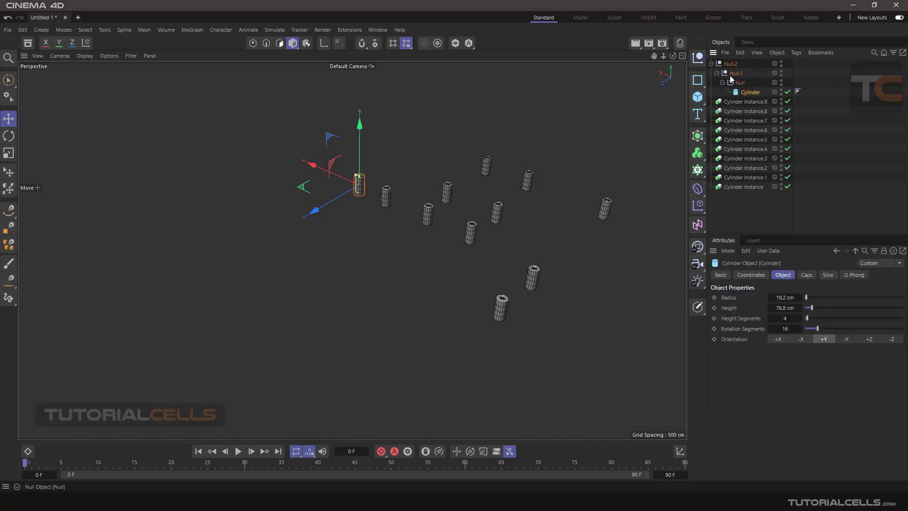
left_click(711, 63)
left_click(749, 187)
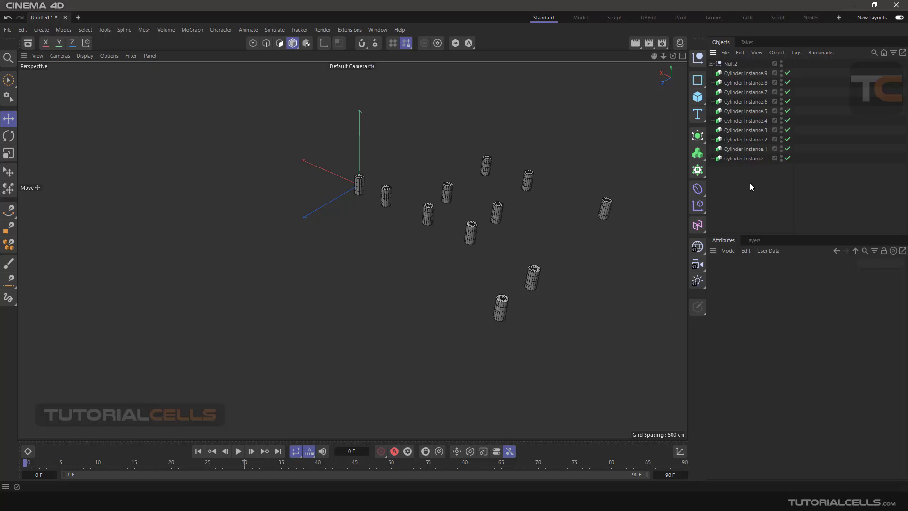
left_click(730, 121)
Step: Zoom in on the cylinder and locate the original Cylinder inside the Null.2 hierarchy
scroll(445, 188, "up", 2)
scroll(445, 187, "up", 6)
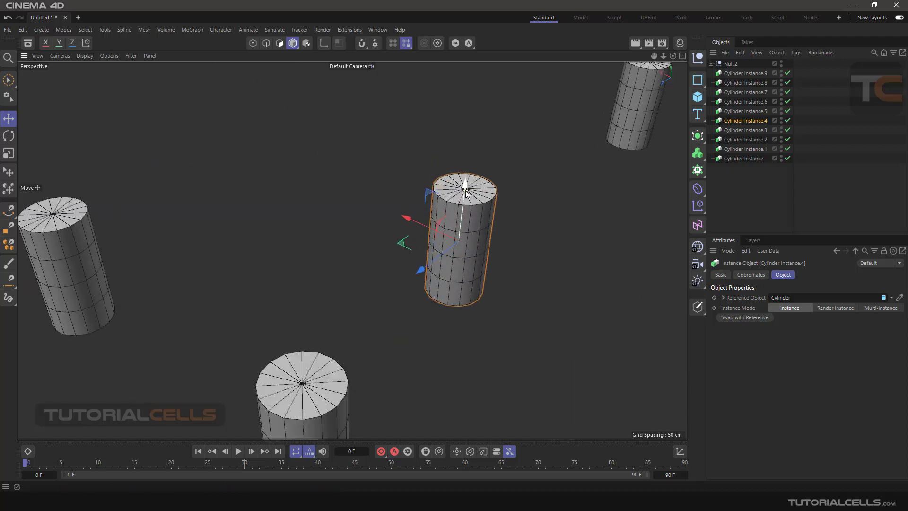
middle_click_drag(455, 207, 448, 213, "alt")
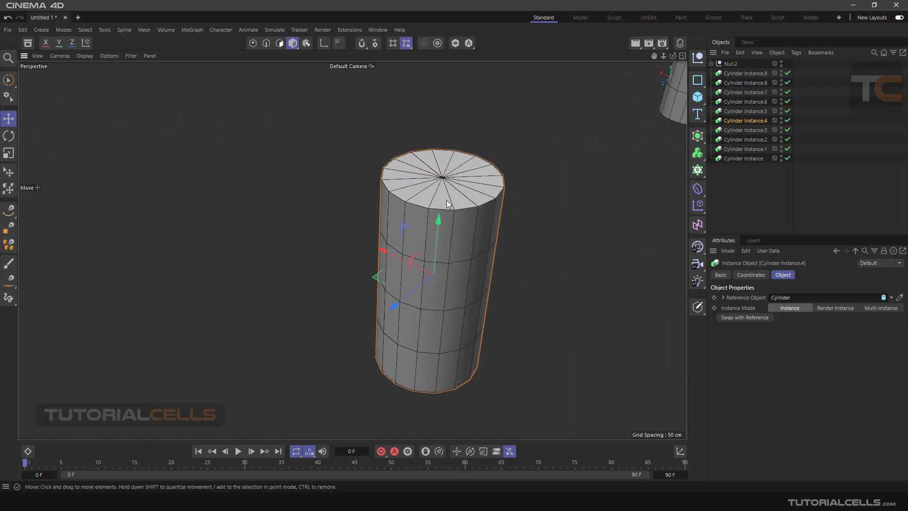
left_click_drag(448, 212, 445, 208, "alt")
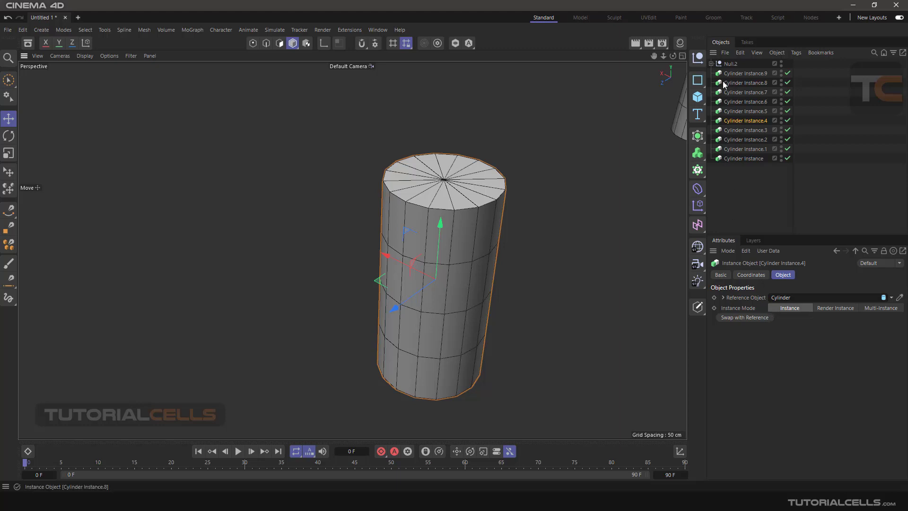
left_click(711, 64)
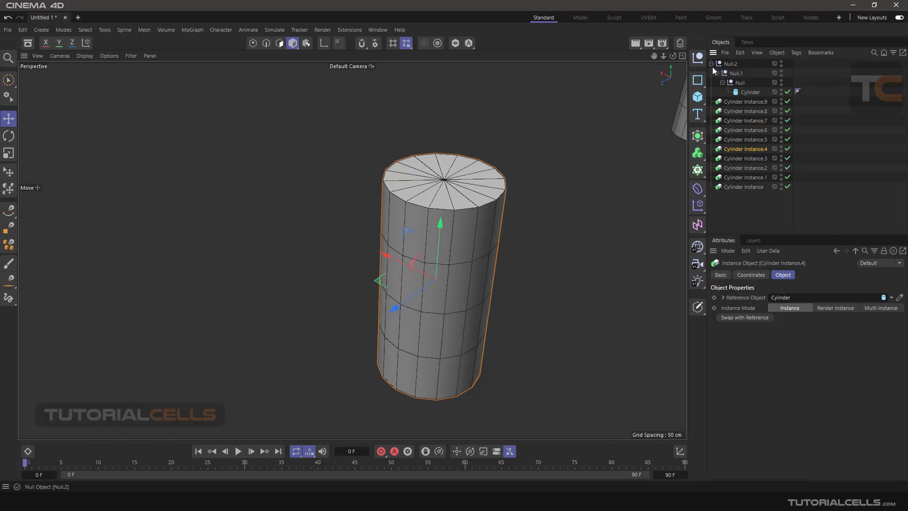
left_click(741, 91)
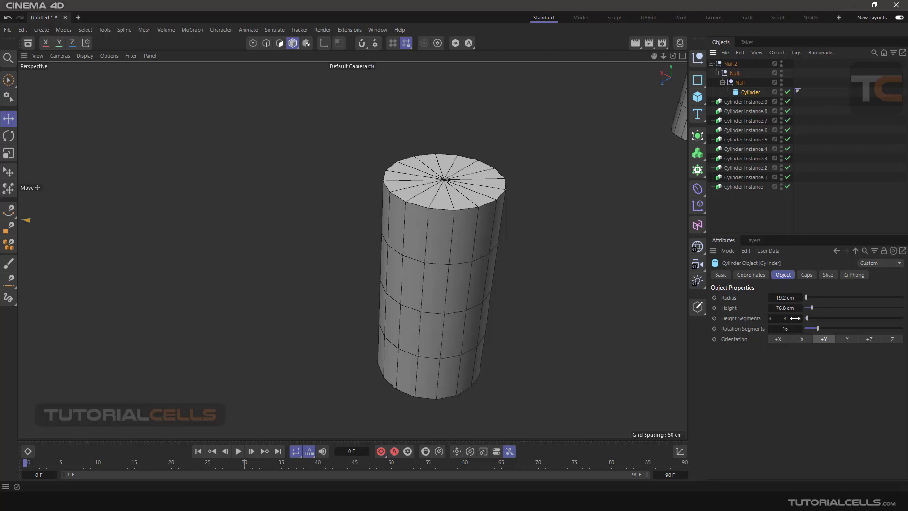
Step: Reselect Cylinder Instance.4 and swap it with its referenced Cylinder
left_click(711, 64)
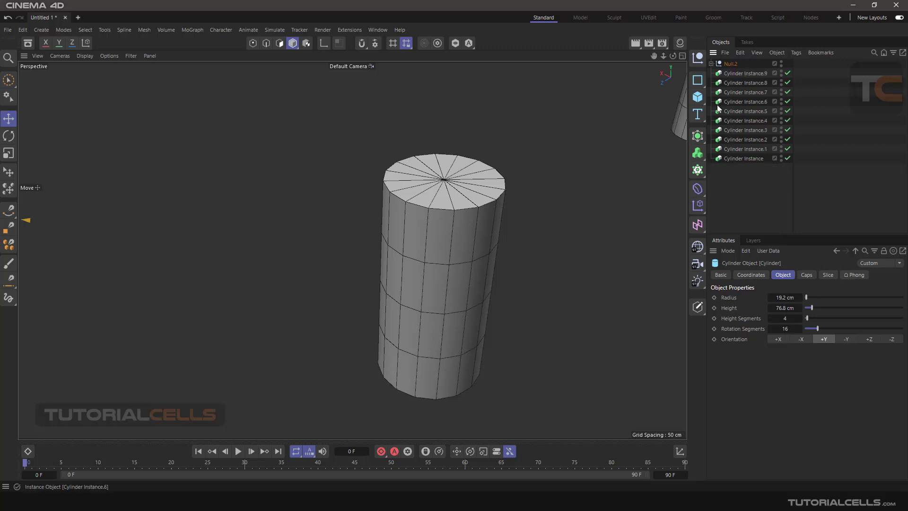
left_click(484, 193)
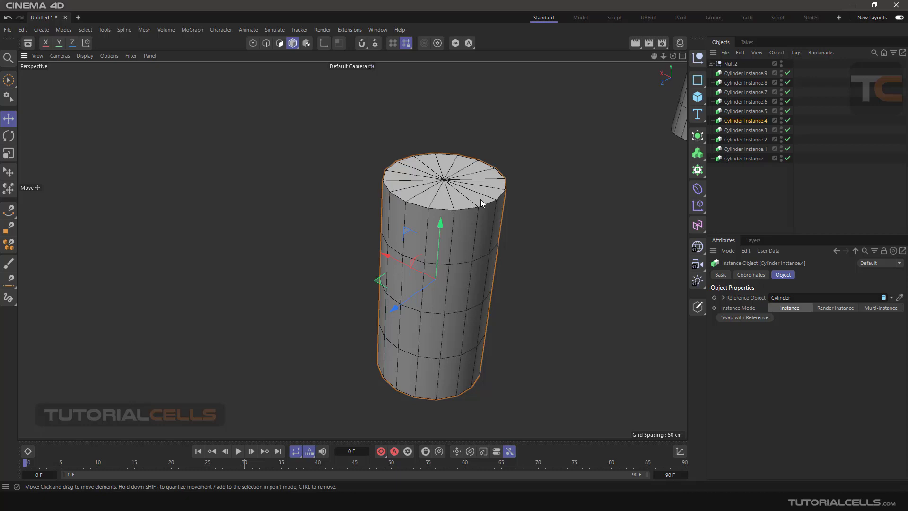
left_click(727, 317)
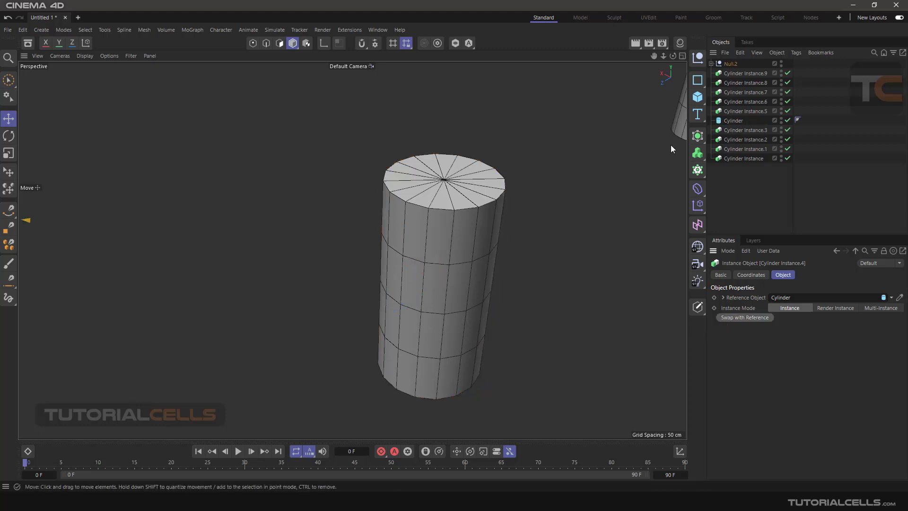
Step: Set the swapped Cylinder's Radius to 45 cm, then select Cylinder Instance.5
left_click(711, 64)
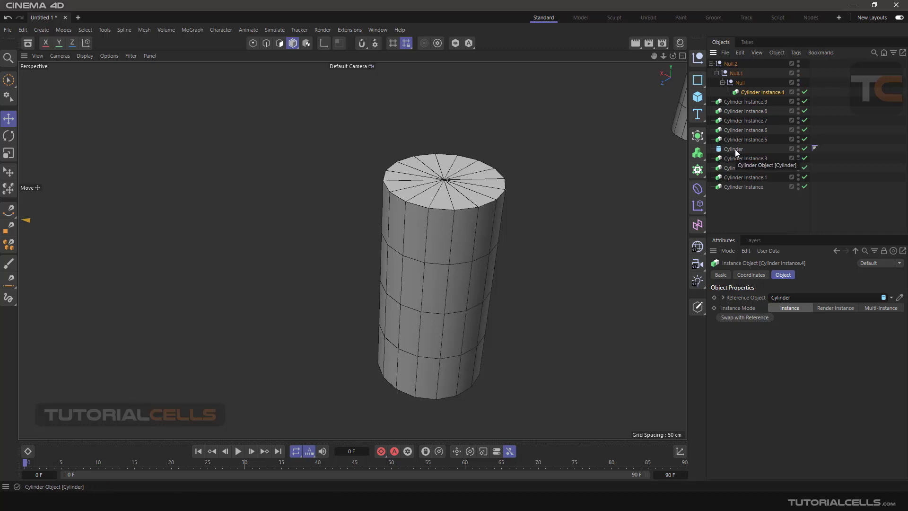
left_click(711, 64)
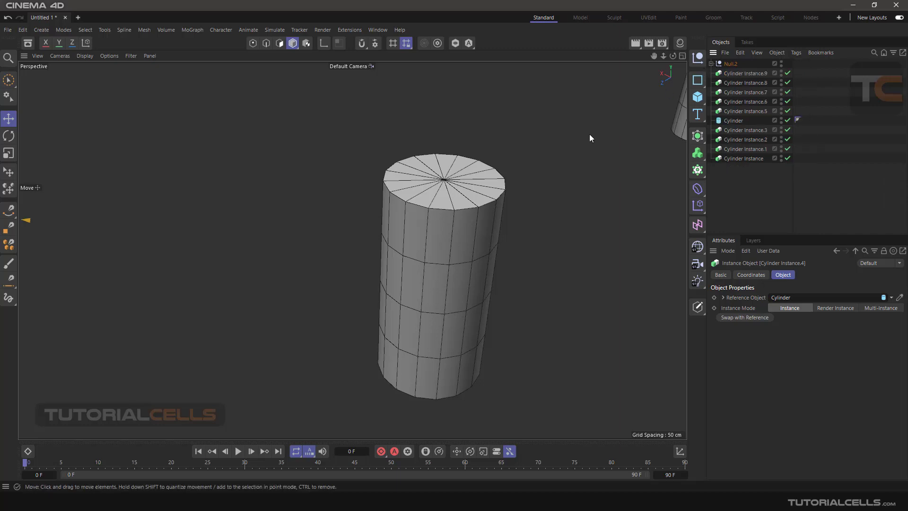
left_click(465, 203)
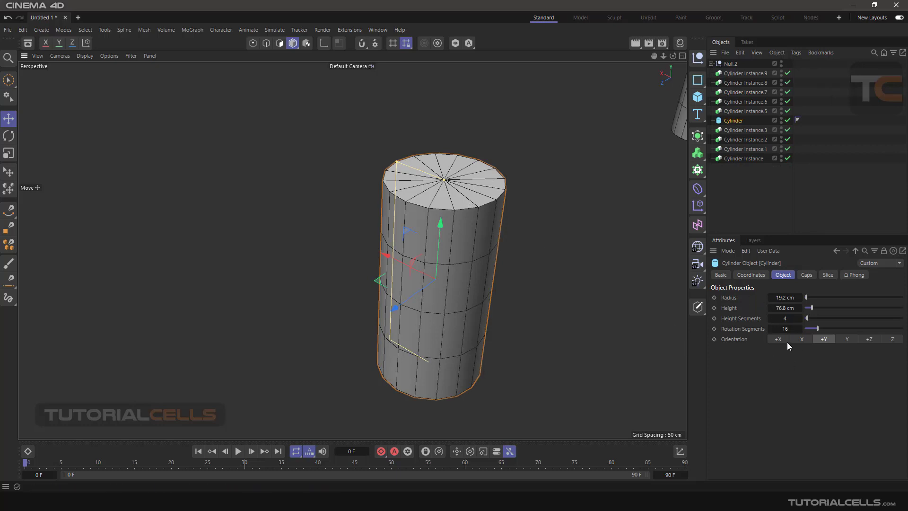
scroll(611, 264, "down", 6)
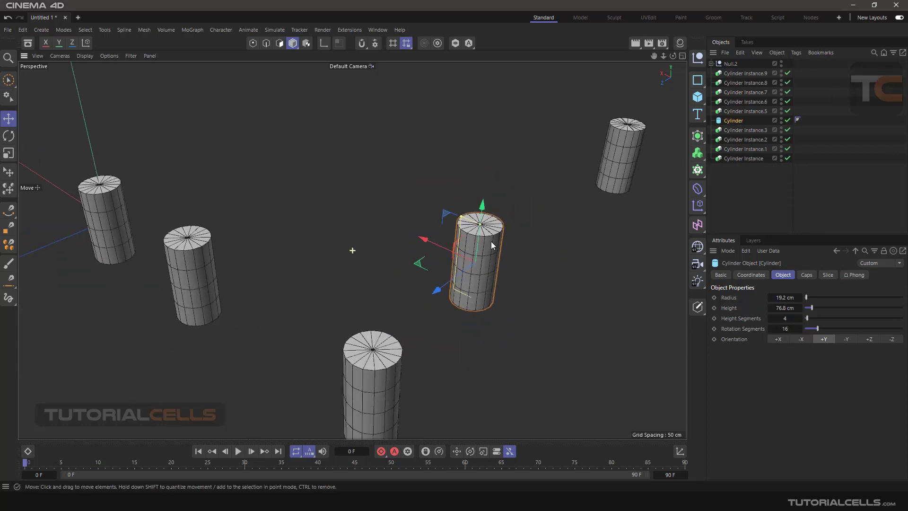
left_click_drag(806, 297, 809, 296)
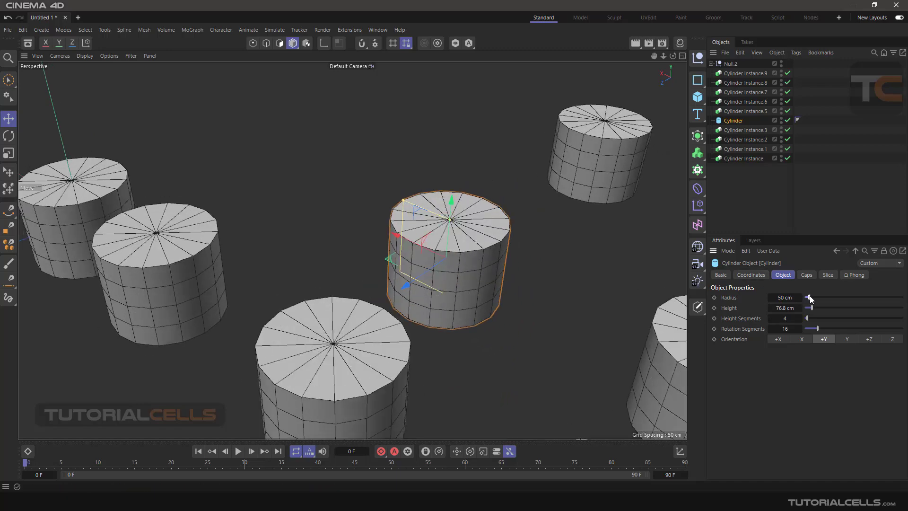
left_click(736, 112)
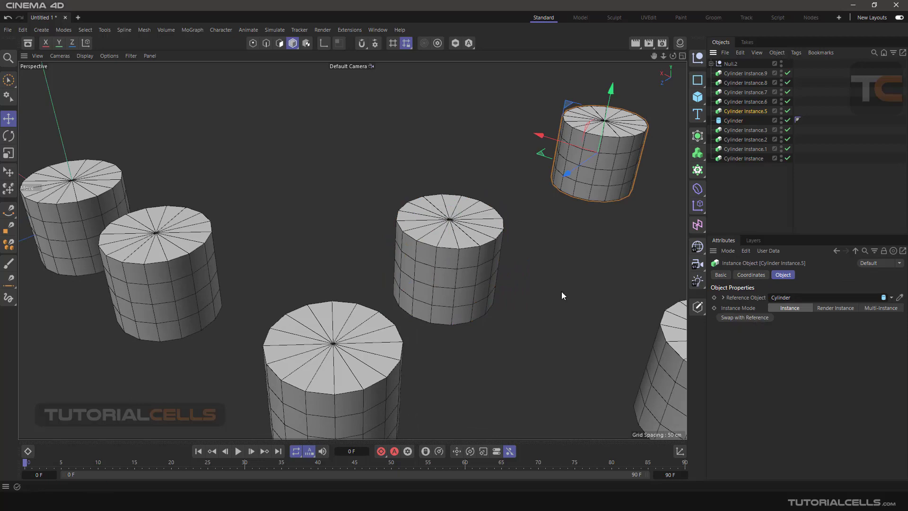
scroll(562, 294, "down", 10)
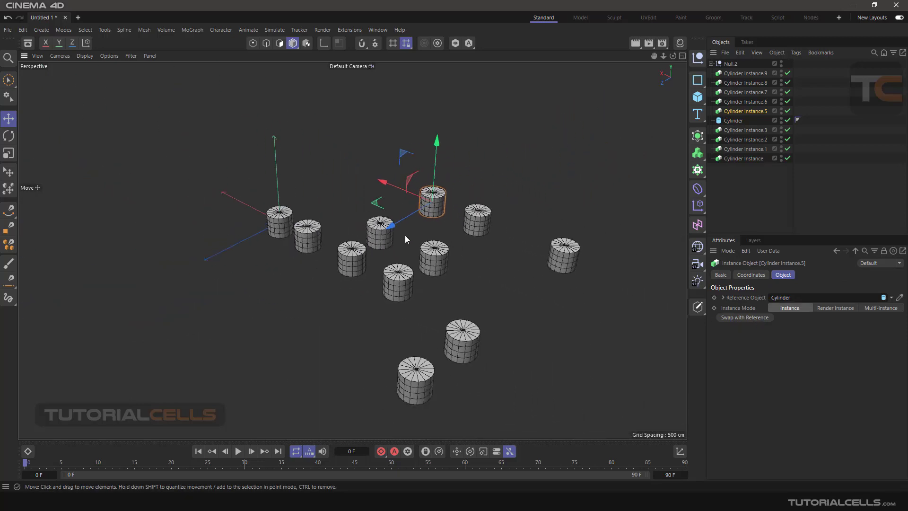